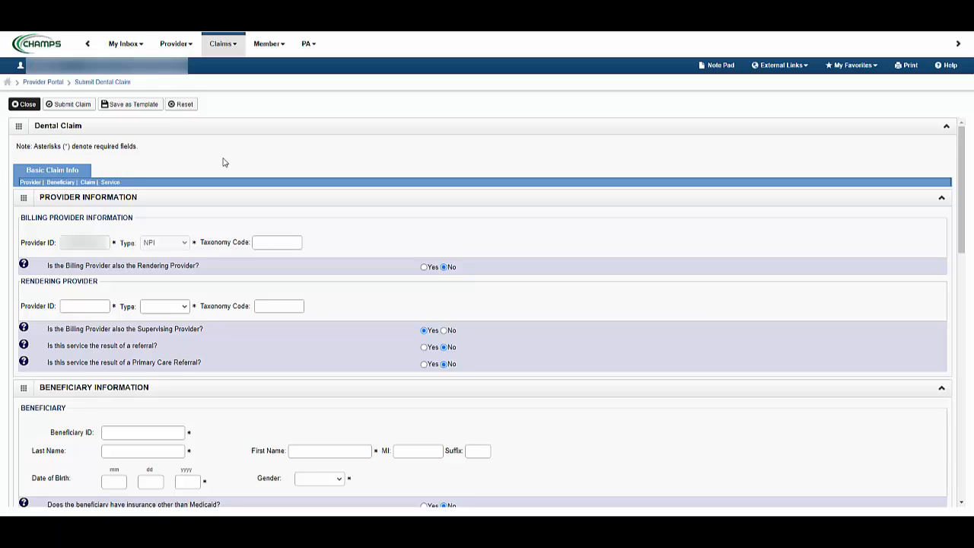
# Mark the billing provider as not the rendering provider and enter the rendering provider's ID with type NPI
pyautogui.click(425, 268)
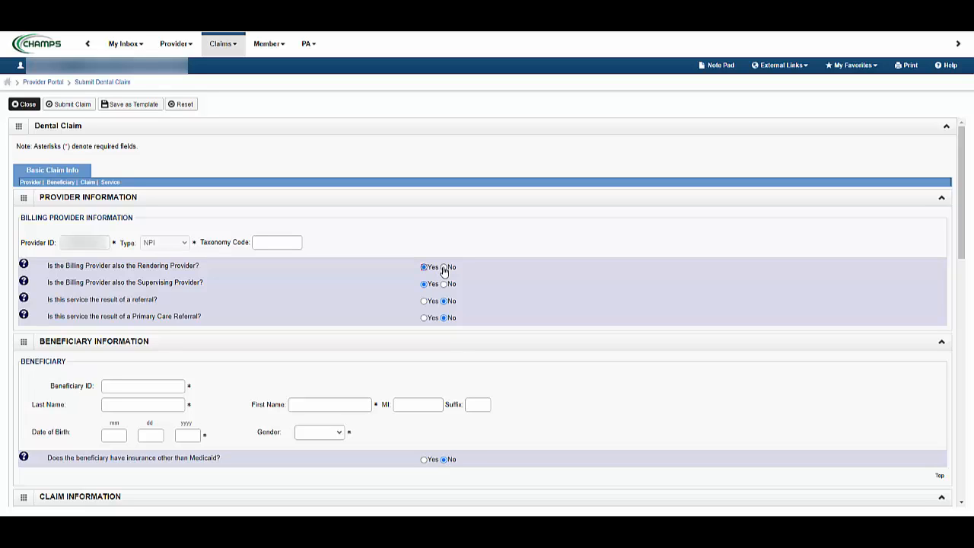
pyautogui.click(444, 268)
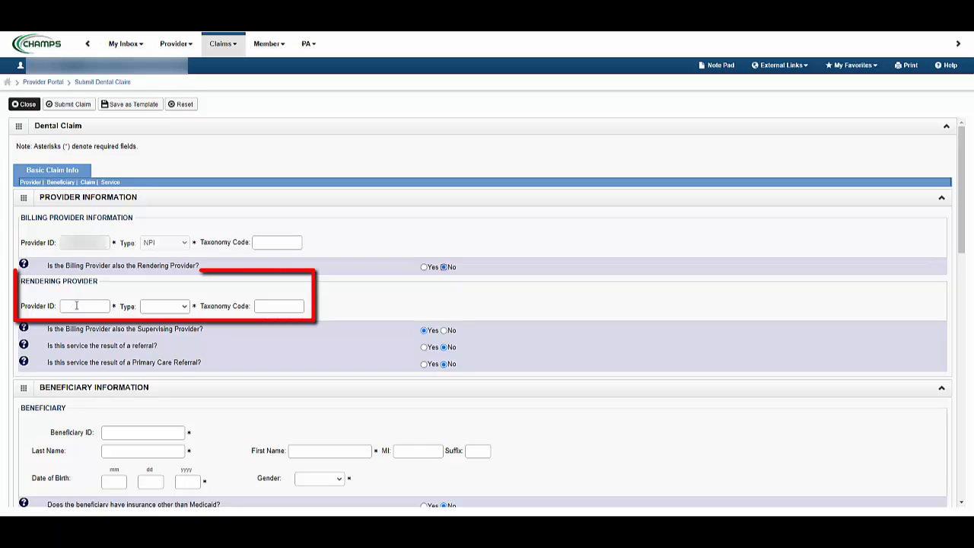
pyautogui.click(76, 305)
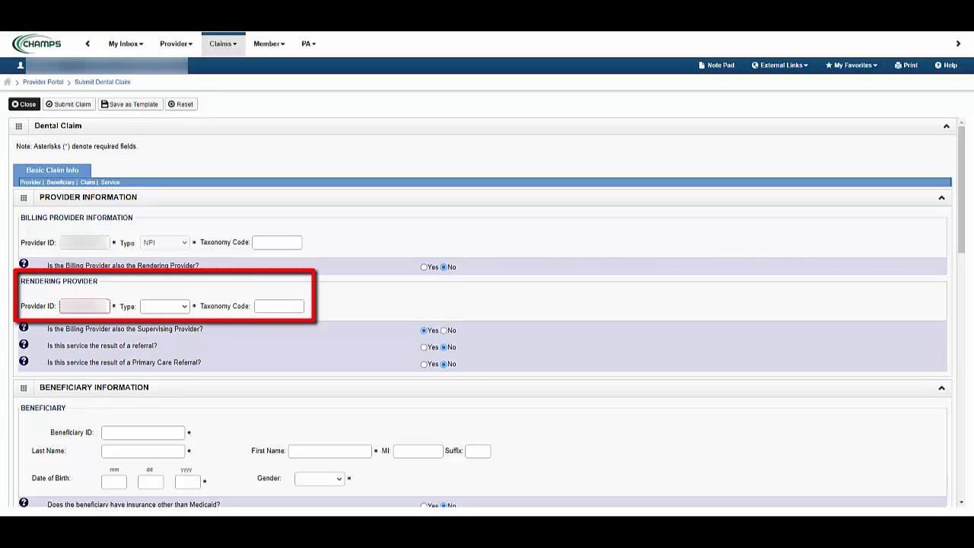
pyautogui.click(175, 308)
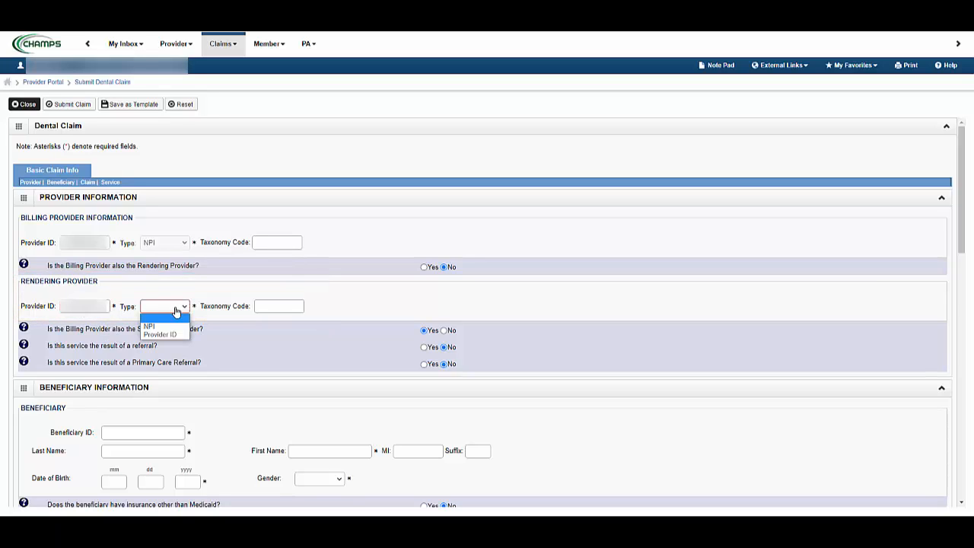
pyautogui.click(166, 325)
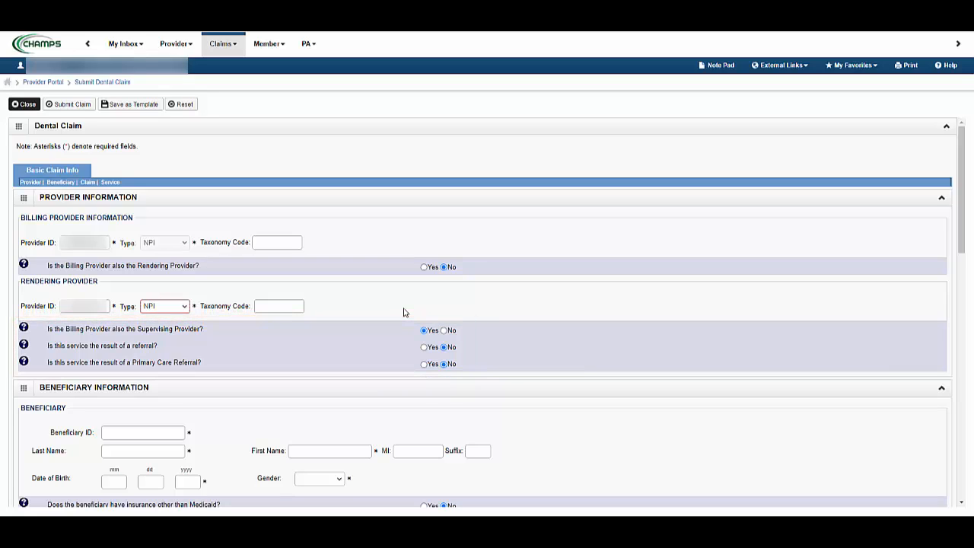
# Preview the extra provider fields for a separate supervising provider, a referral and a primary care referral, restoring each original answer
pyautogui.click(444, 331)
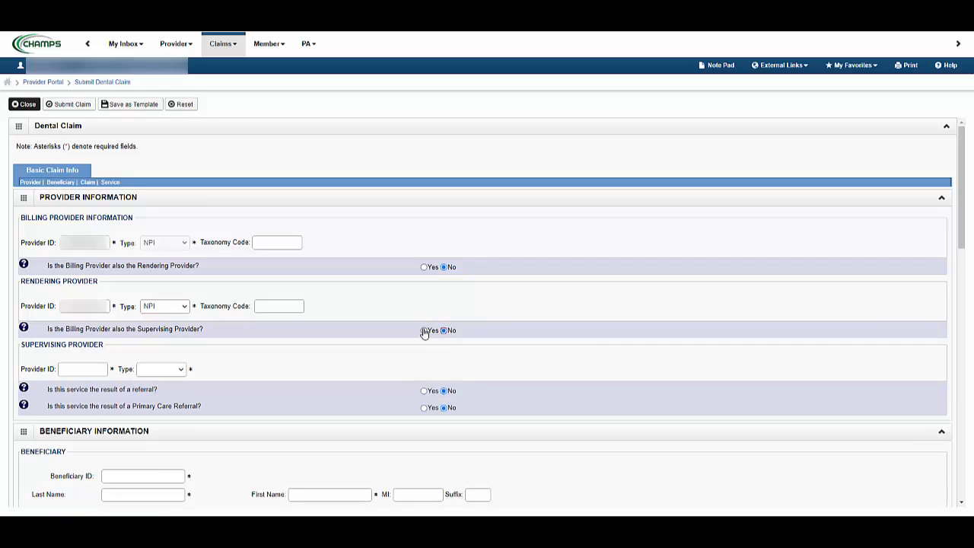
pyautogui.click(424, 331)
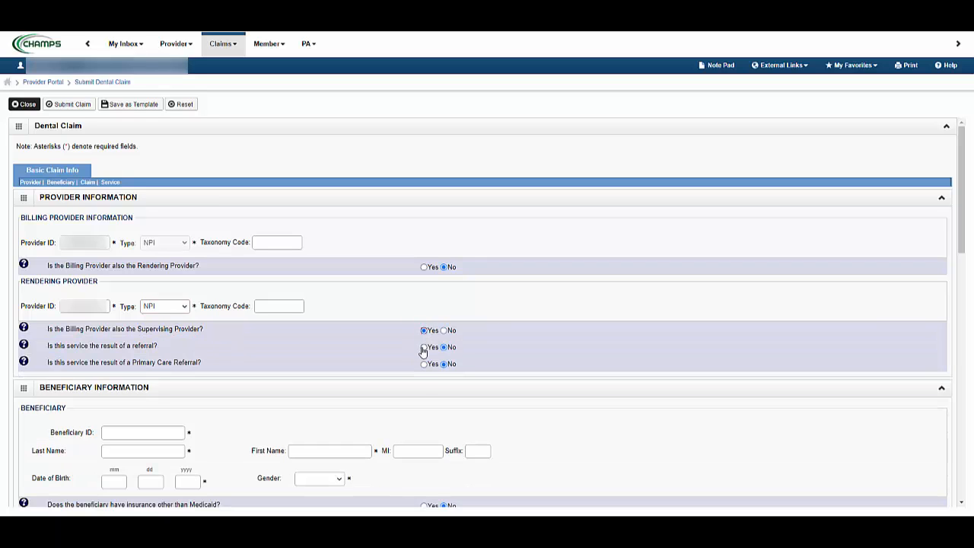
pyautogui.click(424, 348)
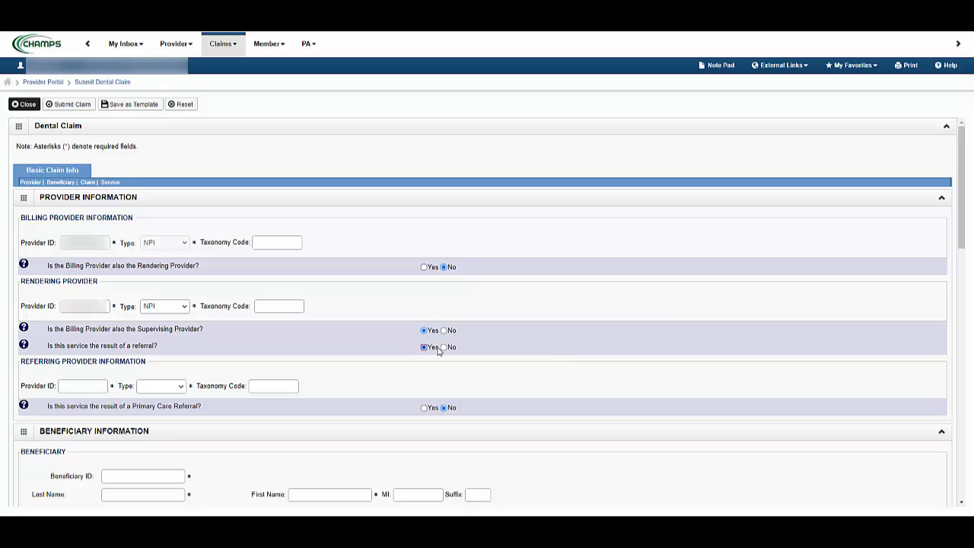
pyautogui.click(445, 348)
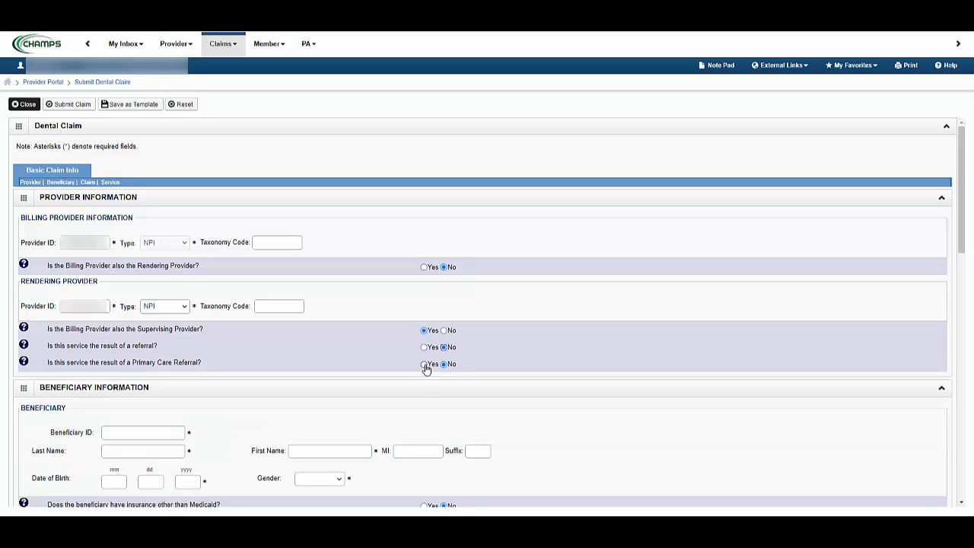
pyautogui.click(424, 364)
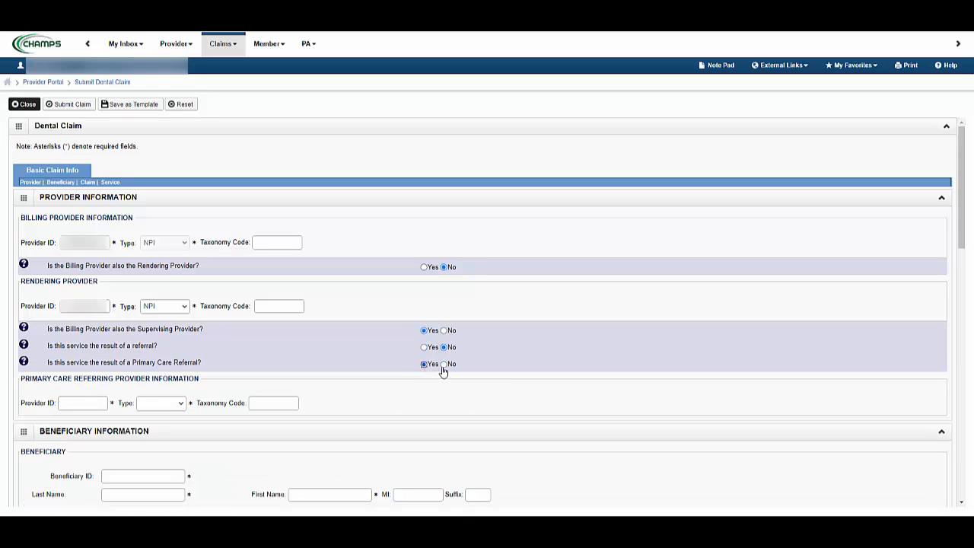
pyautogui.click(444, 365)
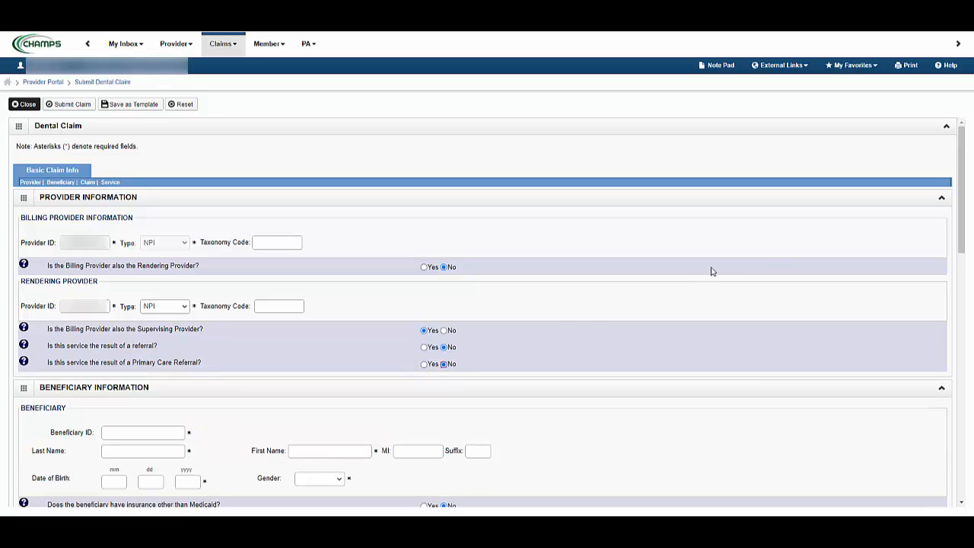
# Fill in the beneficiary's ID, last name, first name, date of birth and gender in the Beneficiary Information section
pyautogui.moveTo(961, 205); pyautogui.dragTo(960, 287)
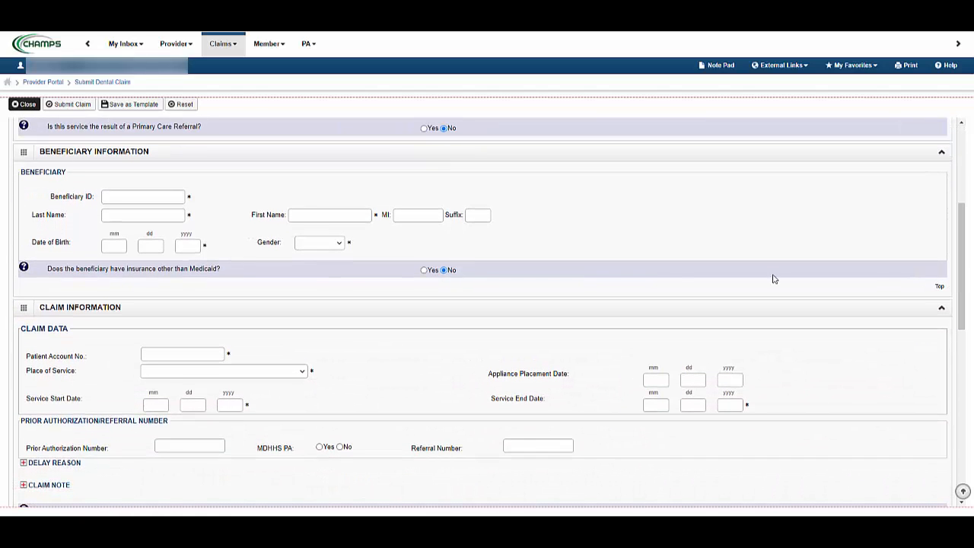
pyautogui.click(101, 199)
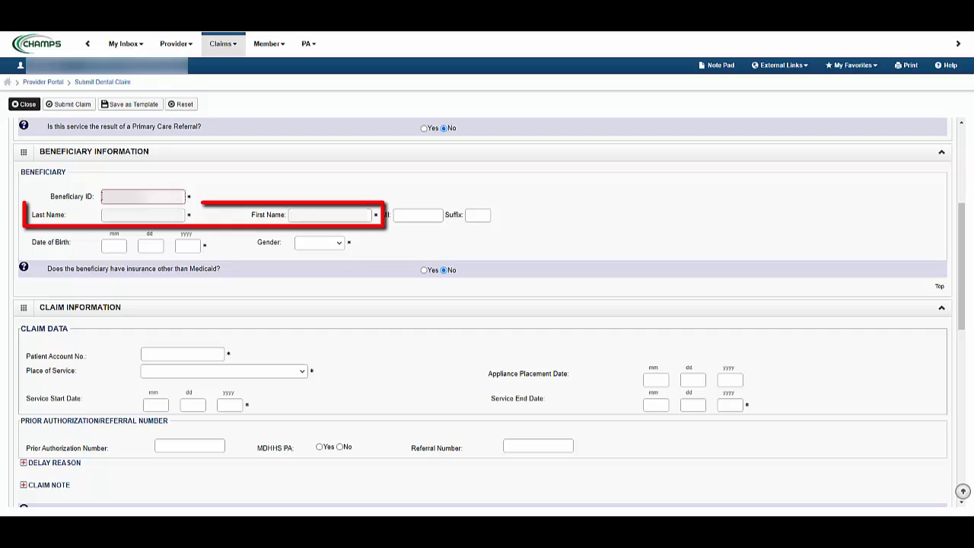
pyautogui.press('Tab')
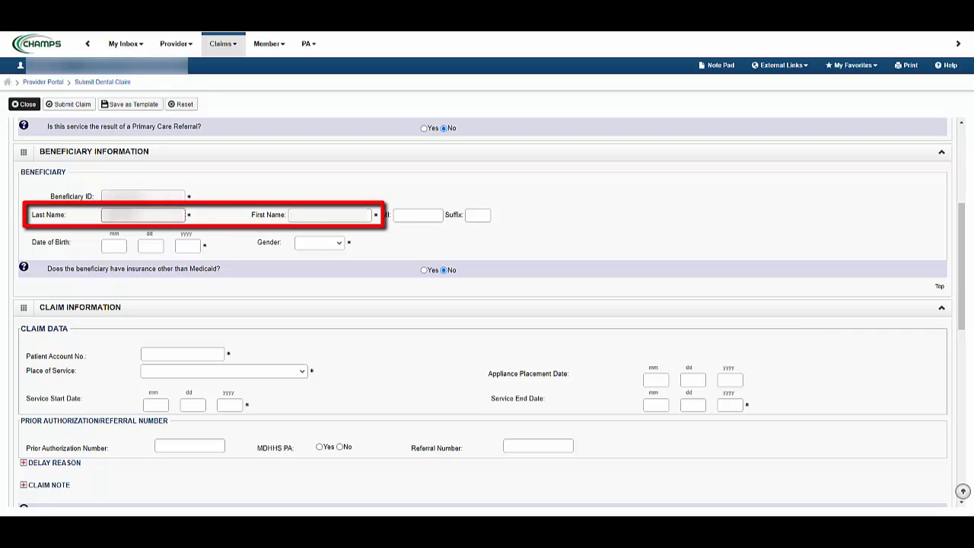
pyautogui.click(319, 216)
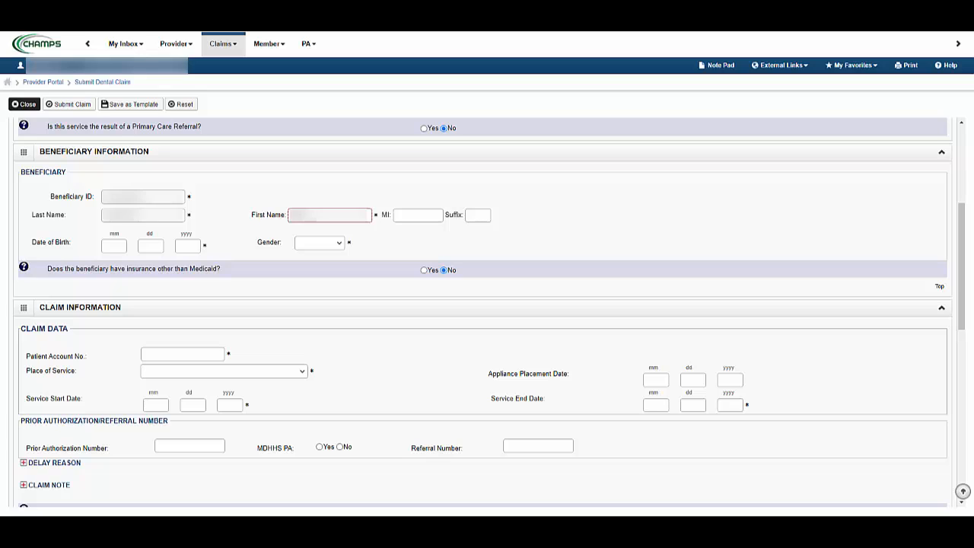
pyautogui.click(110, 243)
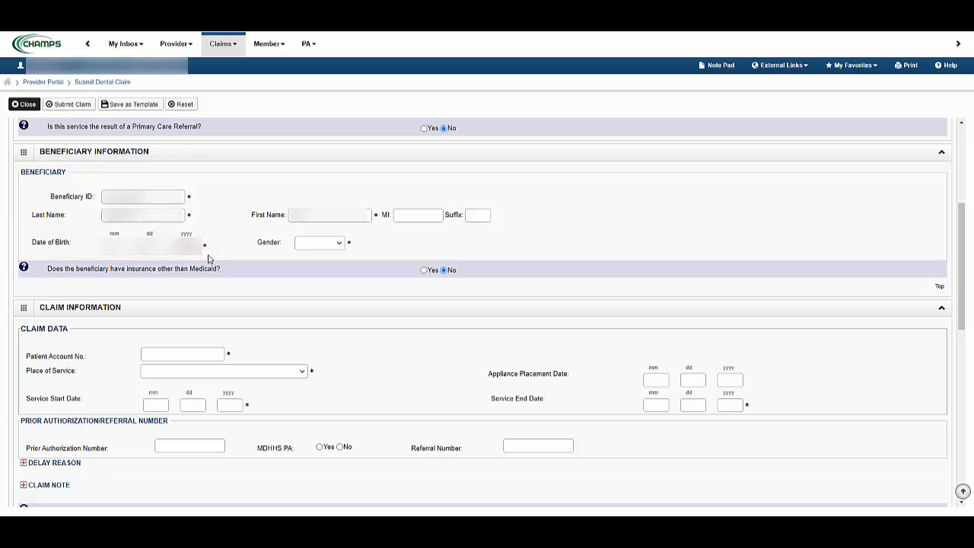
pyautogui.click(344, 249)
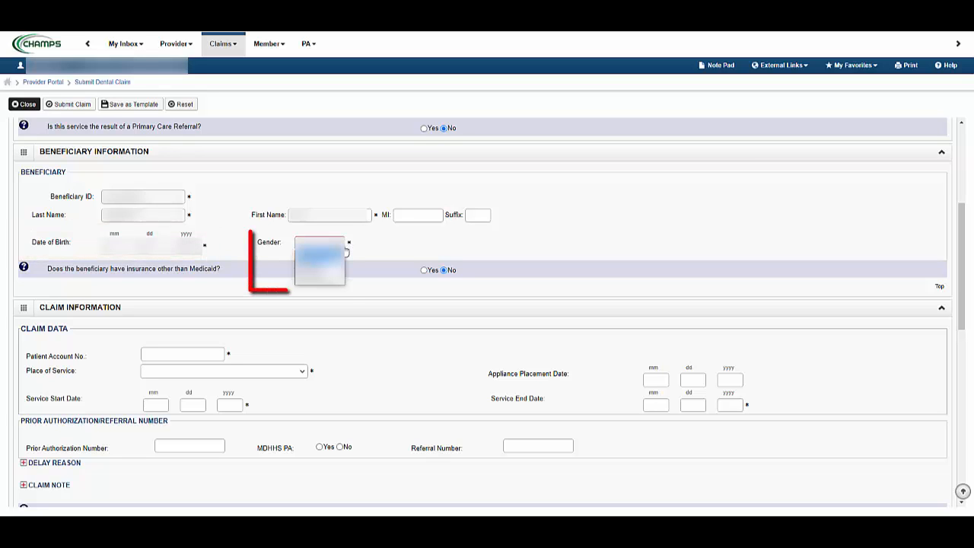
pyautogui.click(329, 274)
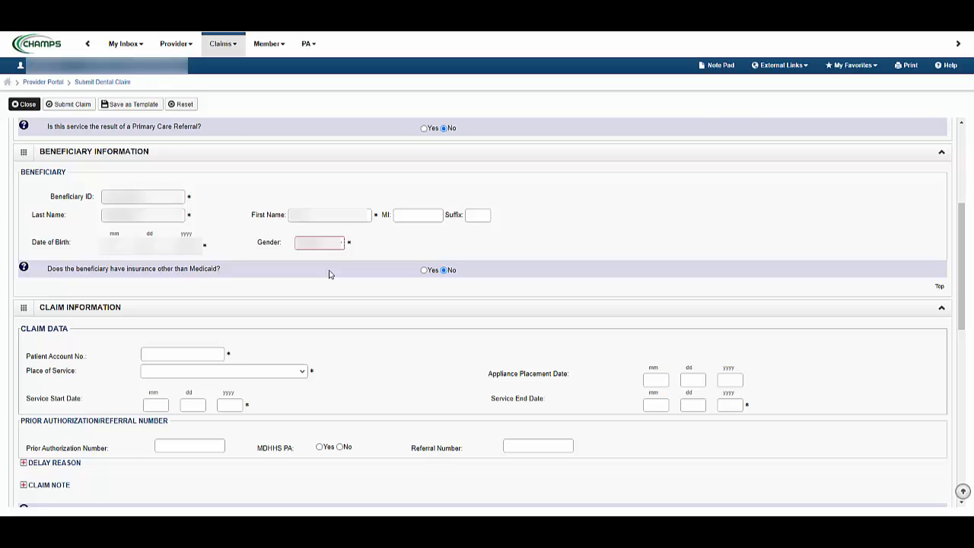
# Report insurance other than Medicaid with payer responsibility code P-Primary, the payer ID number and the insured's group or policy number
pyautogui.click(424, 270)
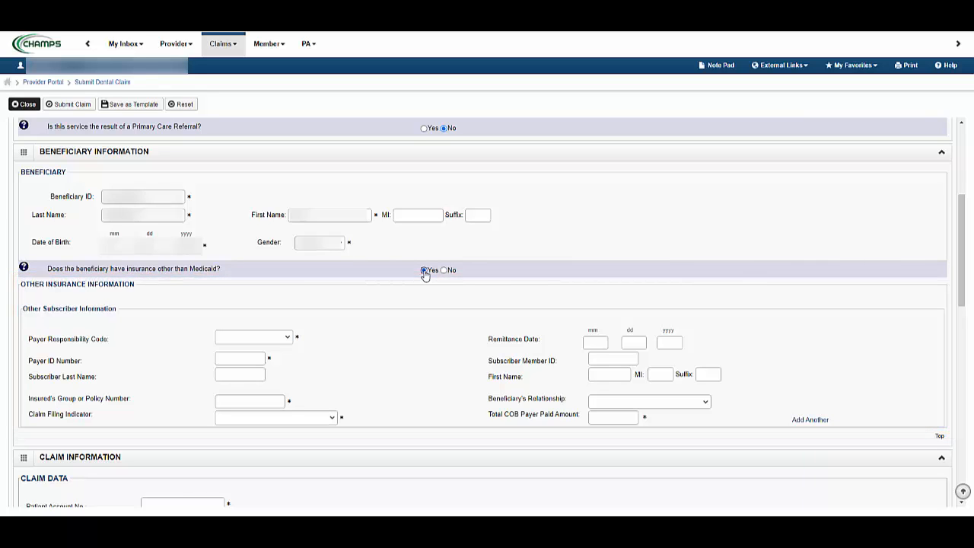
pyautogui.click(288, 339)
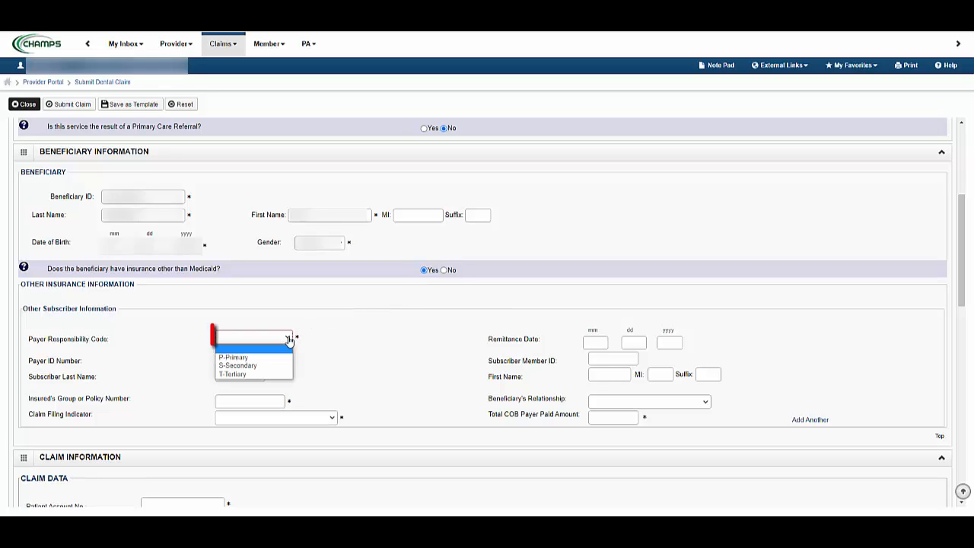
pyautogui.click(276, 358)
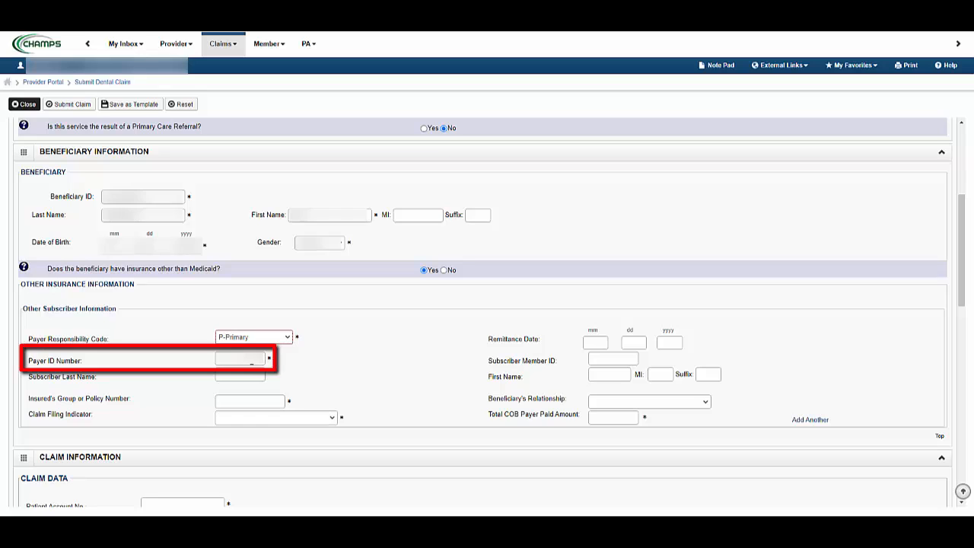
pyautogui.click(252, 361)
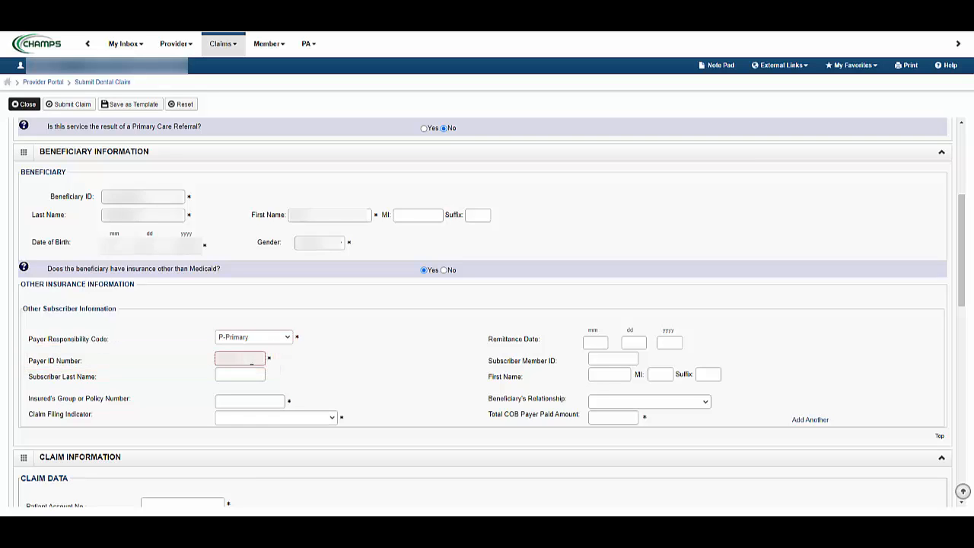
pyautogui.click(268, 401)
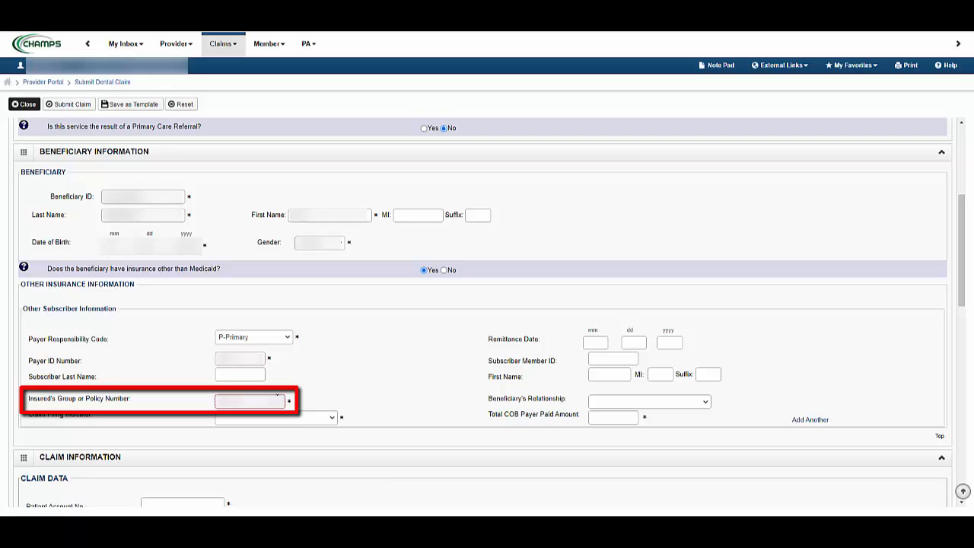
# Choose the claim filing indicator for the other insurance and set the Total COB Payer Paid Amount to 100
pyautogui.click(332, 418)
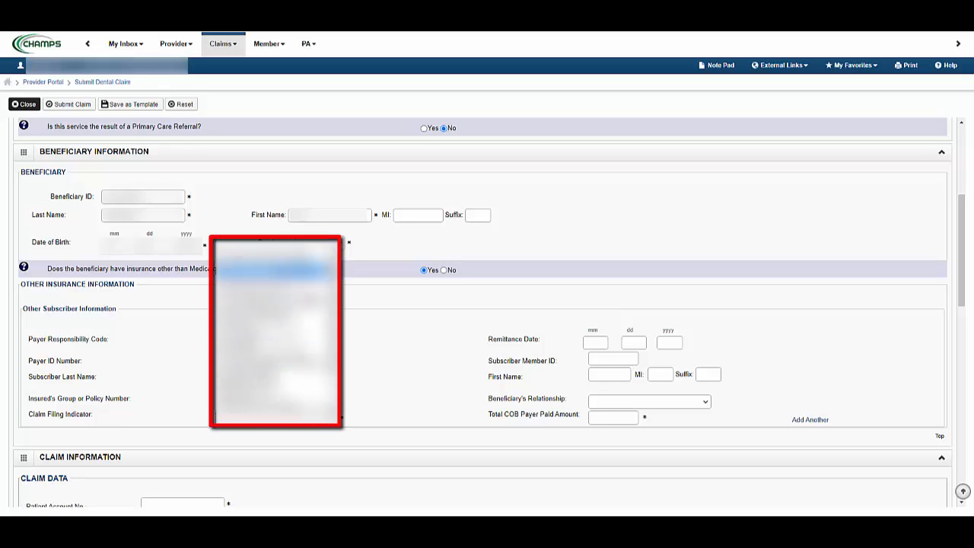
pyautogui.click(280, 275)
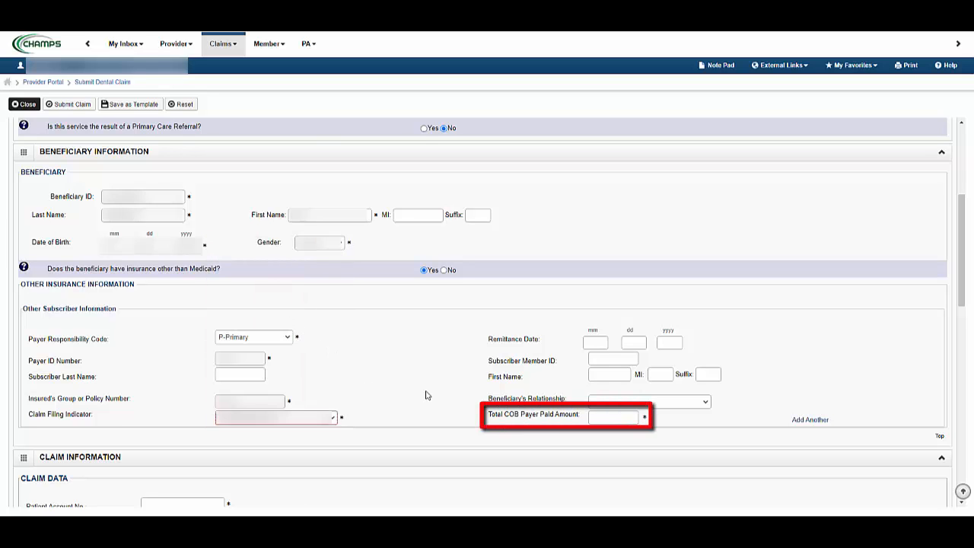
pyautogui.click(604, 418)
pyautogui.write('1')
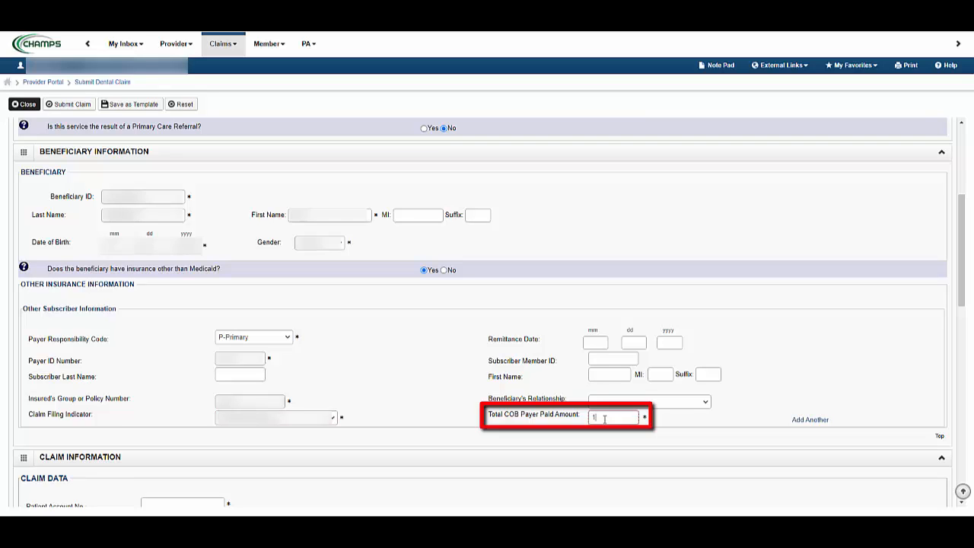
pyautogui.write('00')
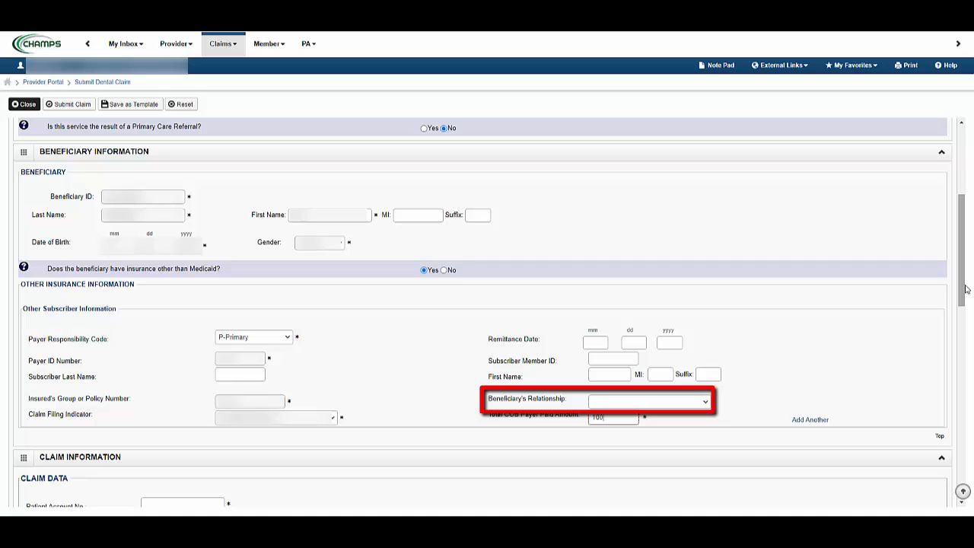
# Fill in the claim data with the patient account number, place of service, and service start and end dates
pyautogui.moveTo(966, 289); pyautogui.dragTo(972, 373)
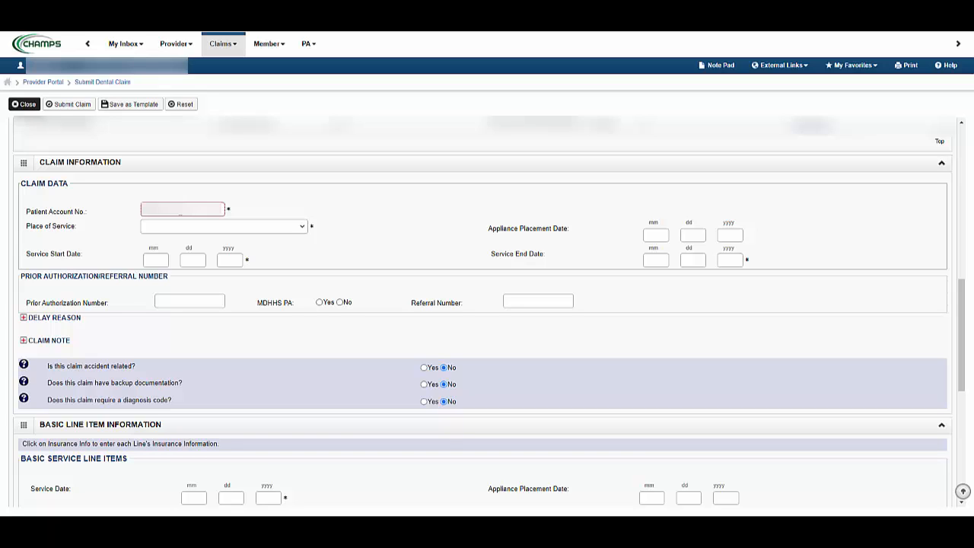
pyautogui.click(303, 232)
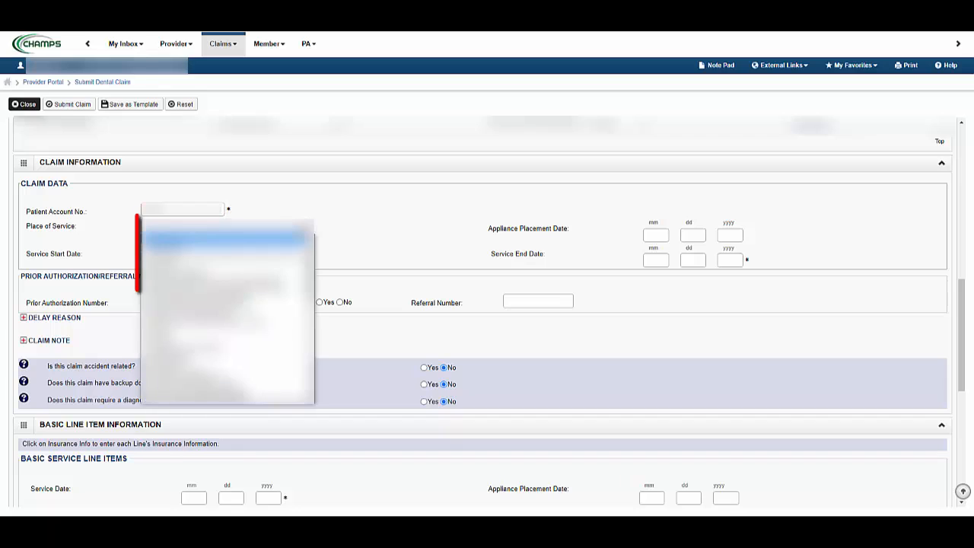
pyautogui.click(170, 332)
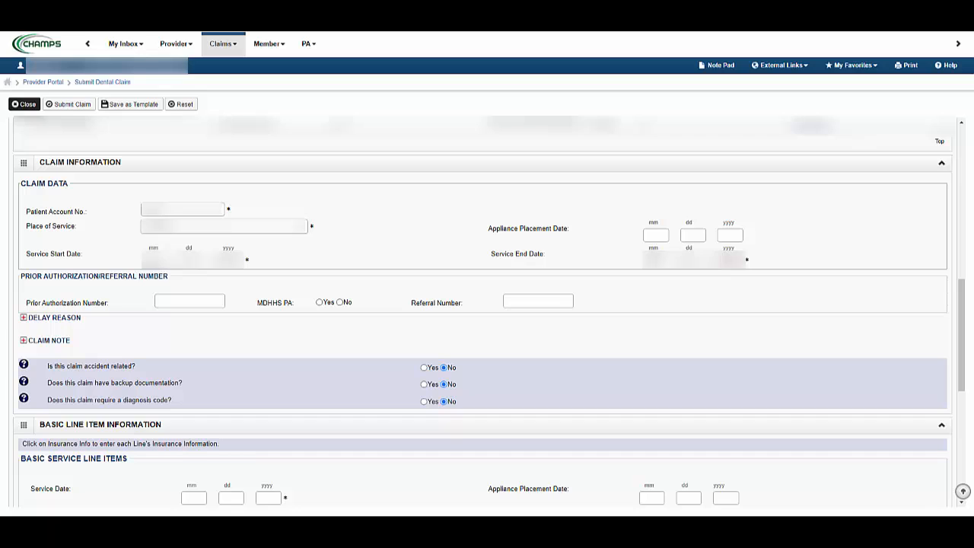
# Review the available delay reason codes without selecting one and collapse the Delay Reason section
pyautogui.click(23, 319)
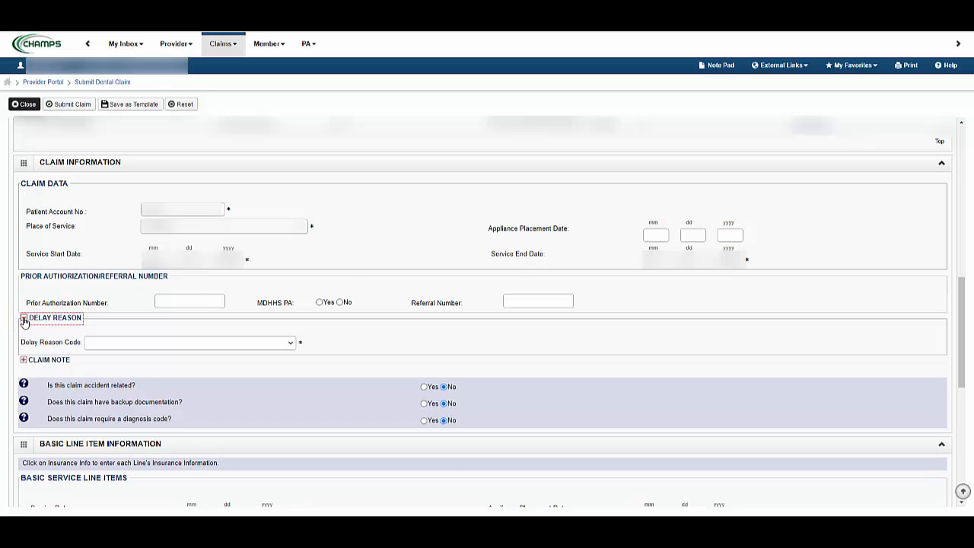
pyautogui.click(291, 344)
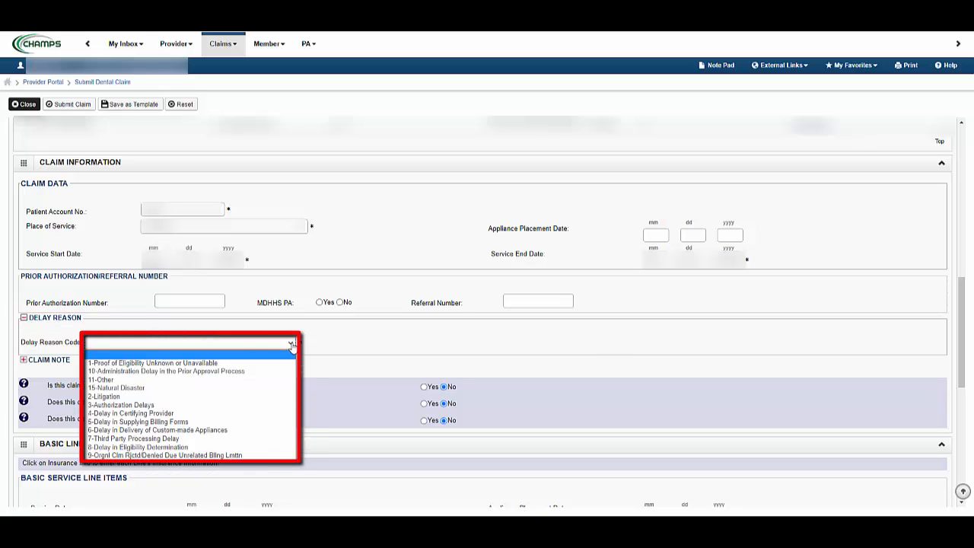
pyautogui.click(292, 344)
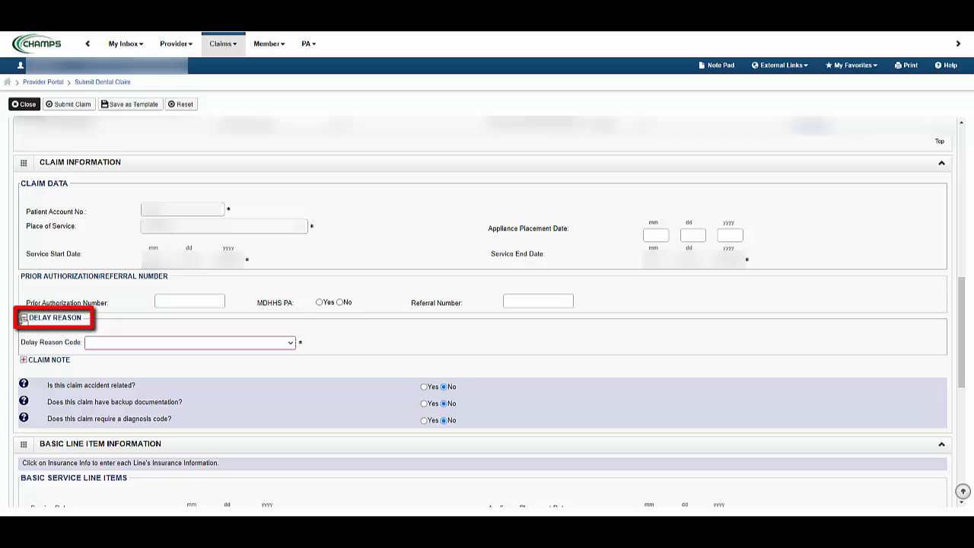
pyautogui.click(24, 319)
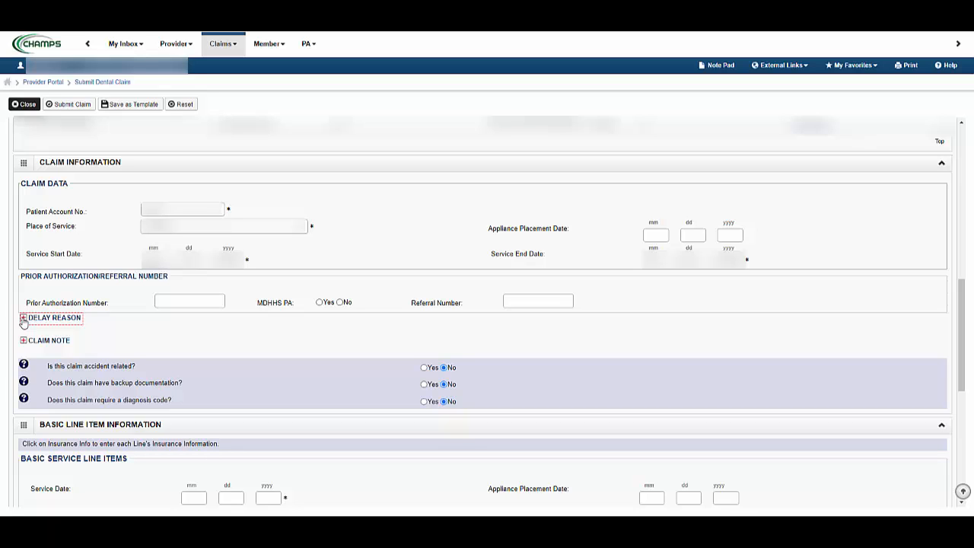
# Review the Claim Note field and the accident-related cause and state options without filling them in, leaving the accident question answered No
pyautogui.click(24, 341)
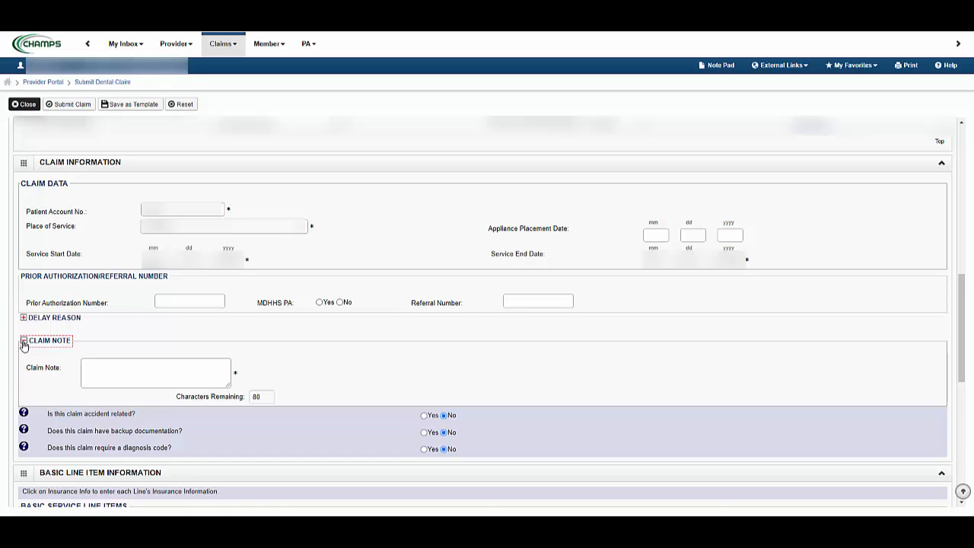
pyautogui.click(24, 342)
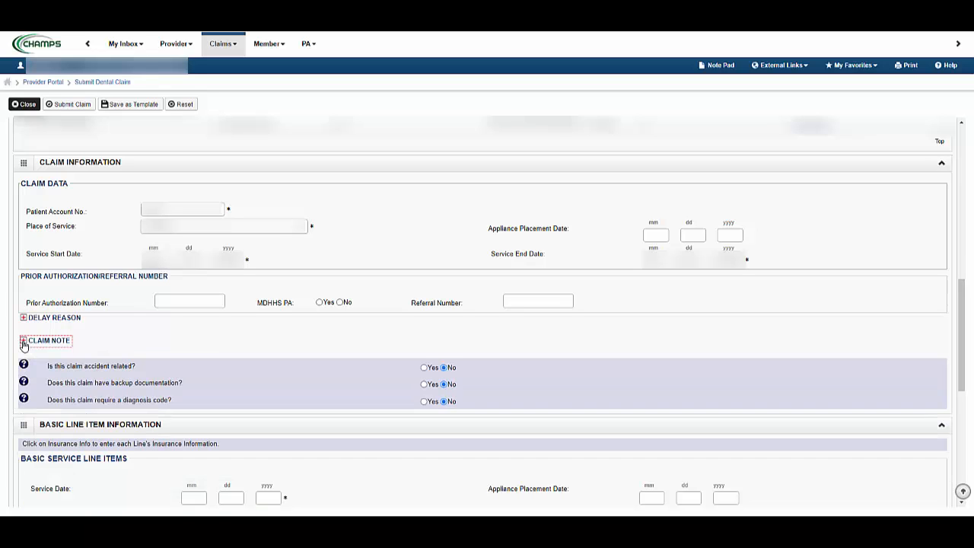
pyautogui.click(425, 369)
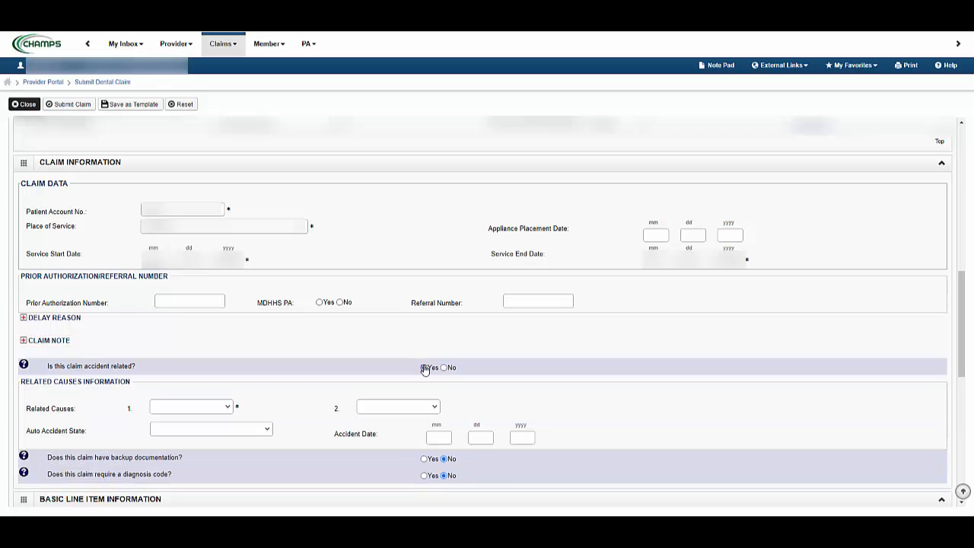
pyautogui.click(228, 408)
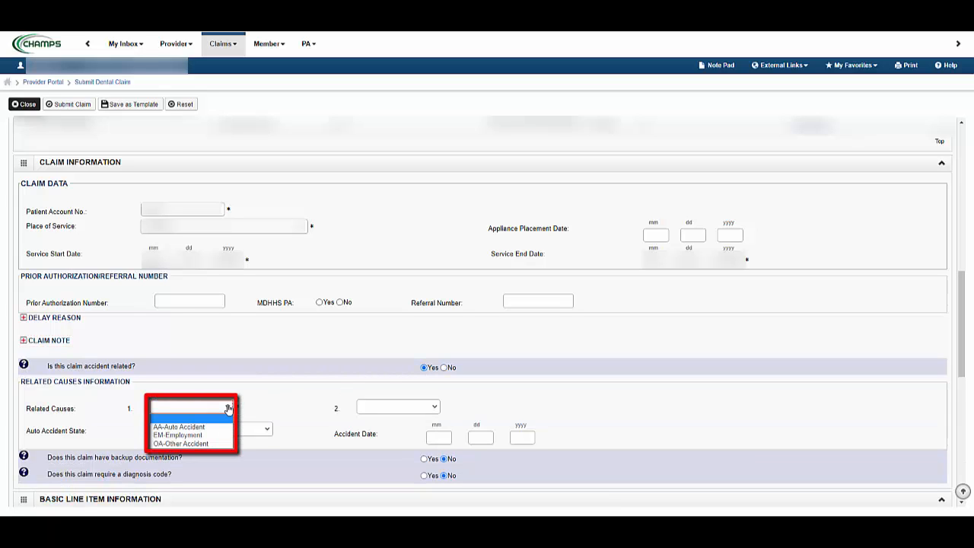
pyautogui.click(228, 408)
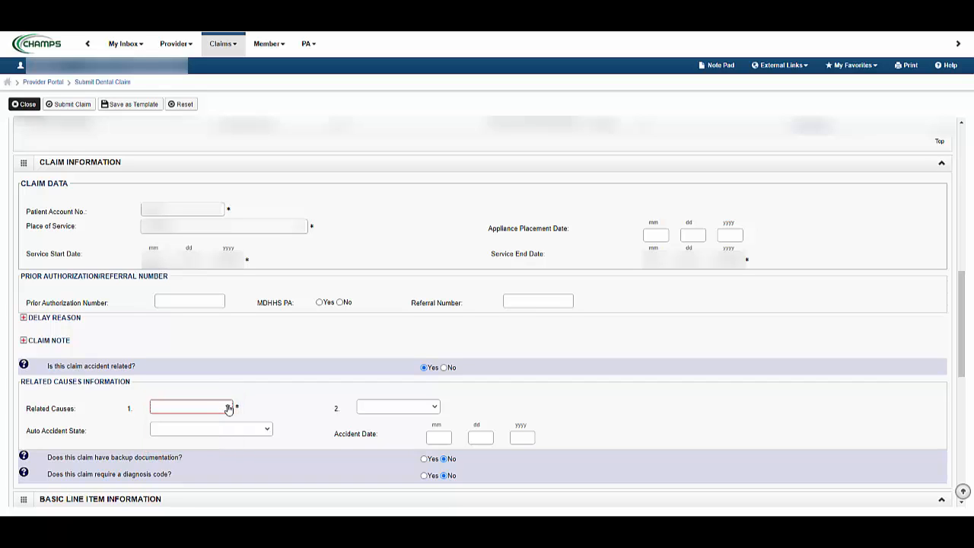
pyautogui.click(268, 430)
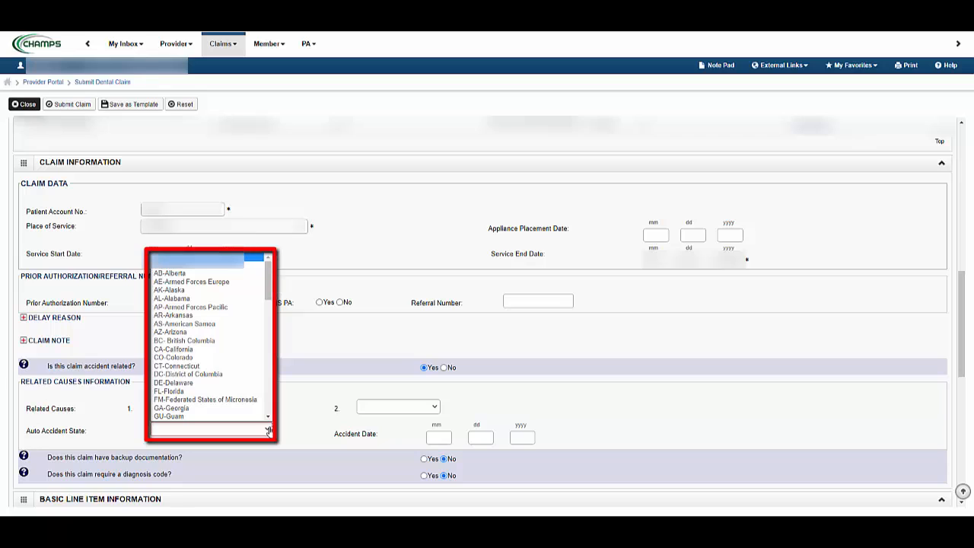
pyautogui.click(269, 431)
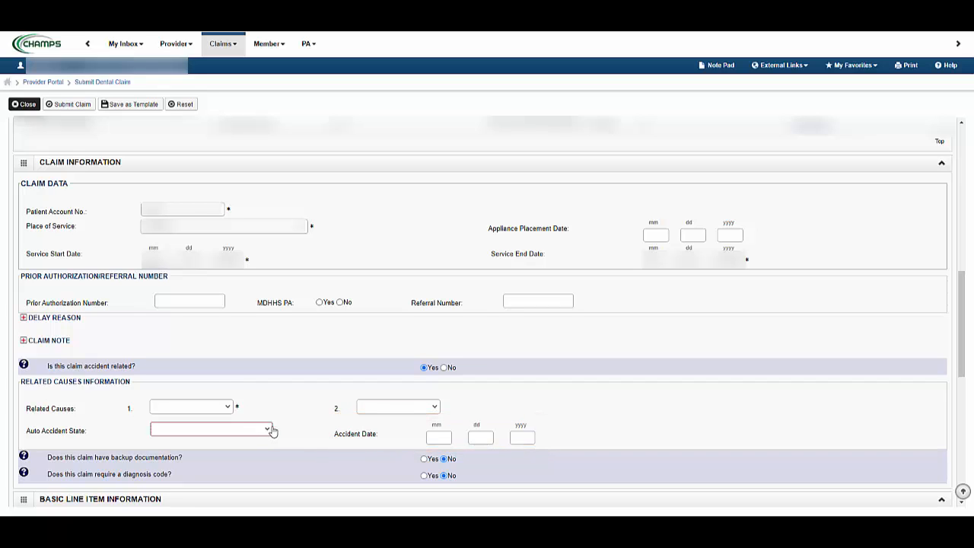
pyautogui.click(445, 368)
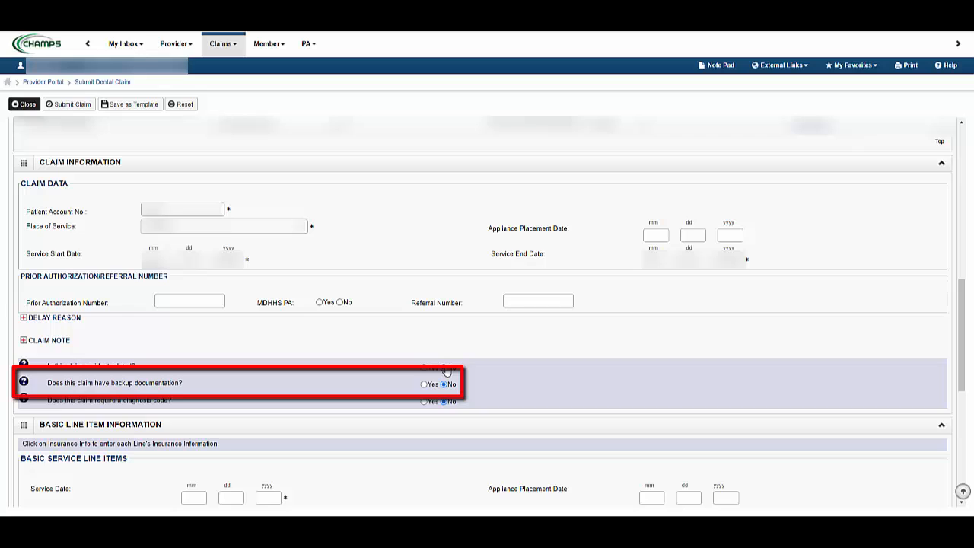
# Review the Yes options for backup documentation and diagnosis code, including the diagnosis code category, and leave both questions answered No
pyautogui.click(425, 384)
pyautogui.click(445, 384)
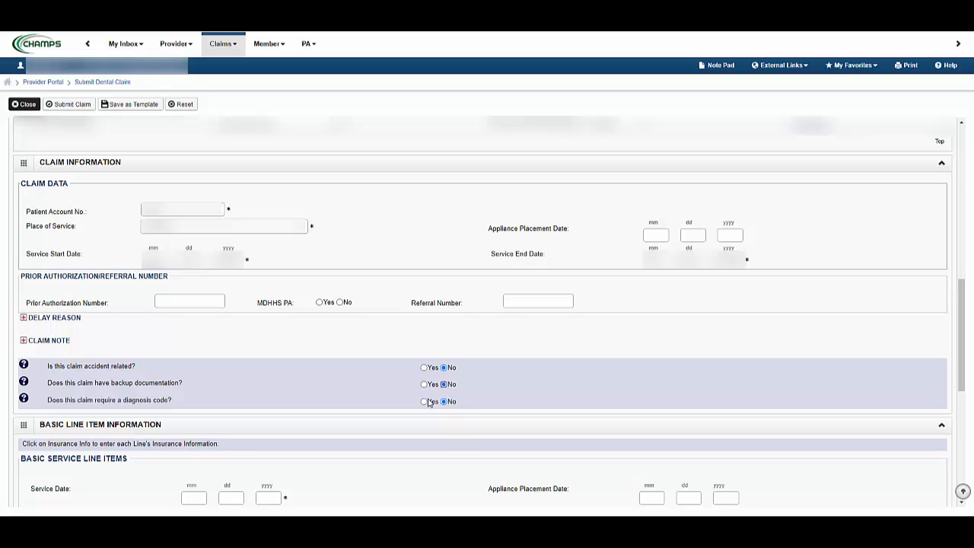
pyautogui.click(425, 402)
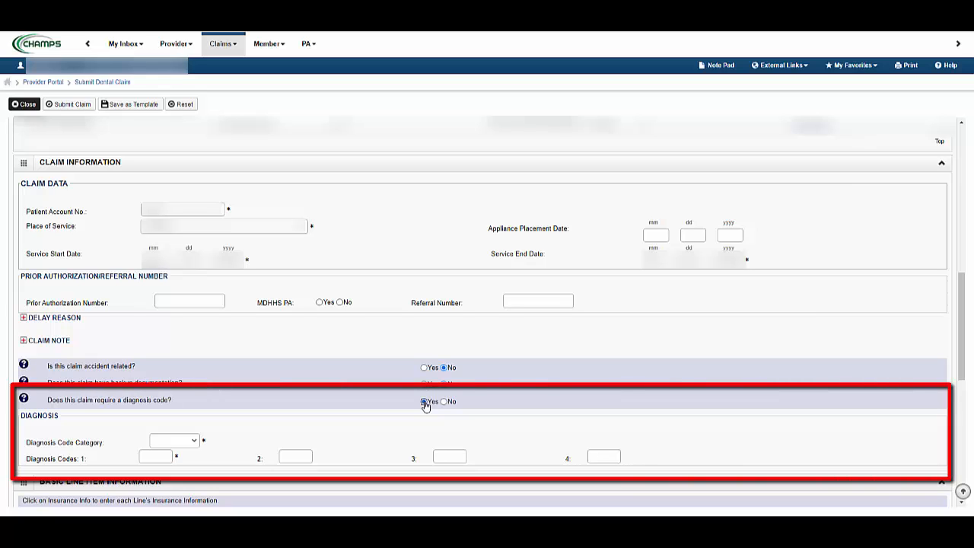
pyautogui.click(196, 440)
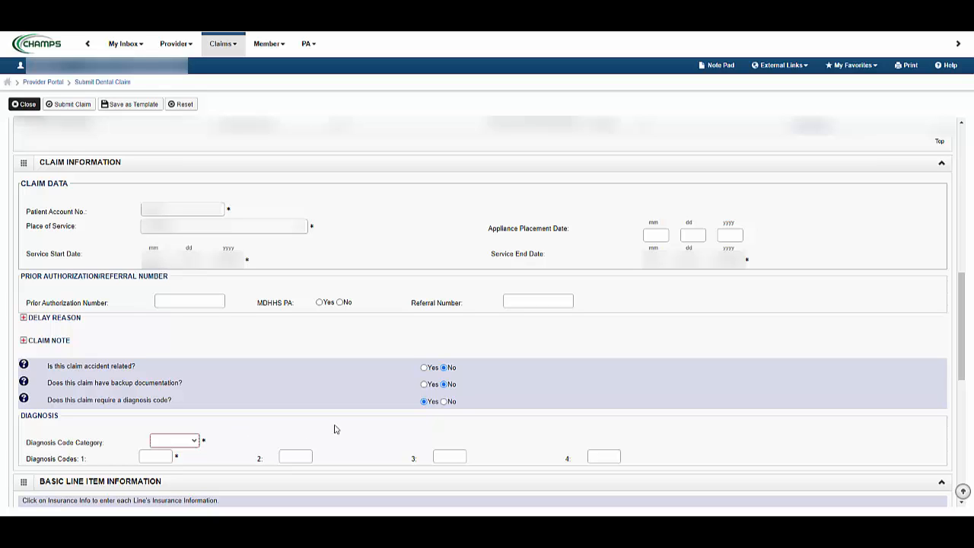
pyautogui.click(444, 401)
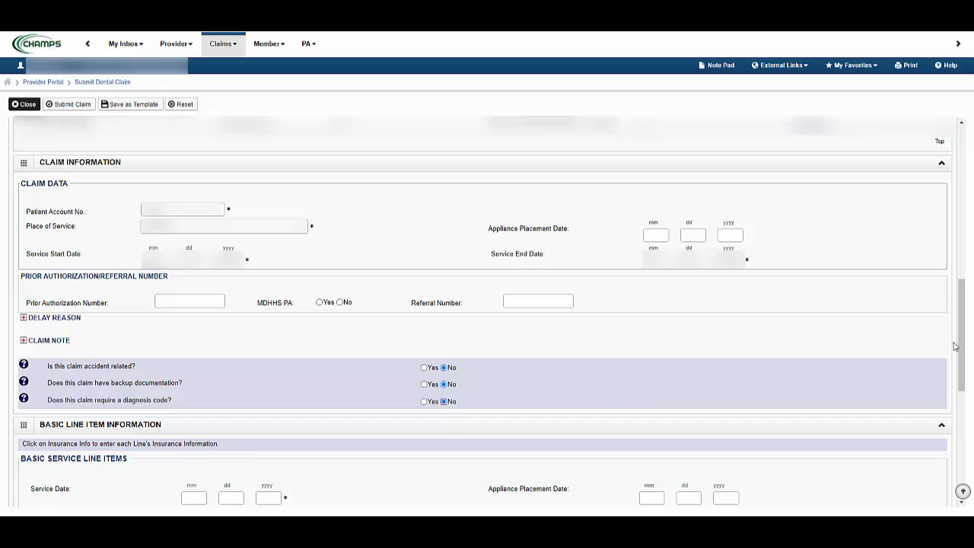
# Add a service line item with the service date, a fee of 125, the procedure code and the quantity
pyautogui.moveTo(963, 338); pyautogui.dragTo(949, 424)
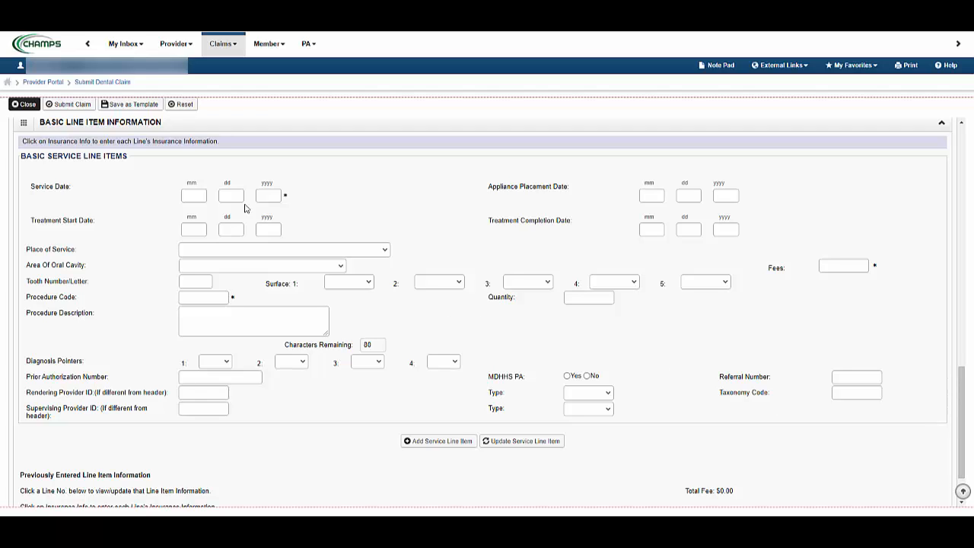
pyautogui.click(202, 193)
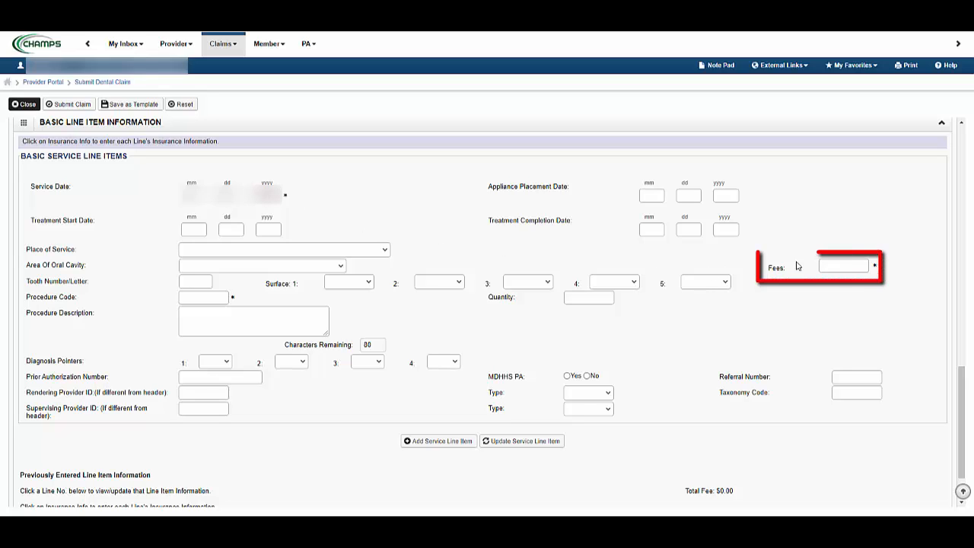
pyautogui.click(826, 260)
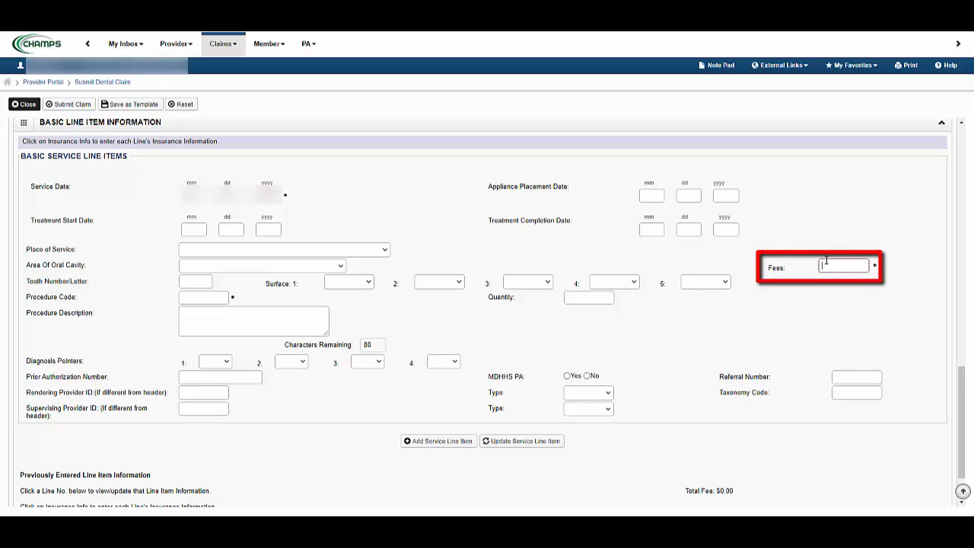
pyautogui.write('125')
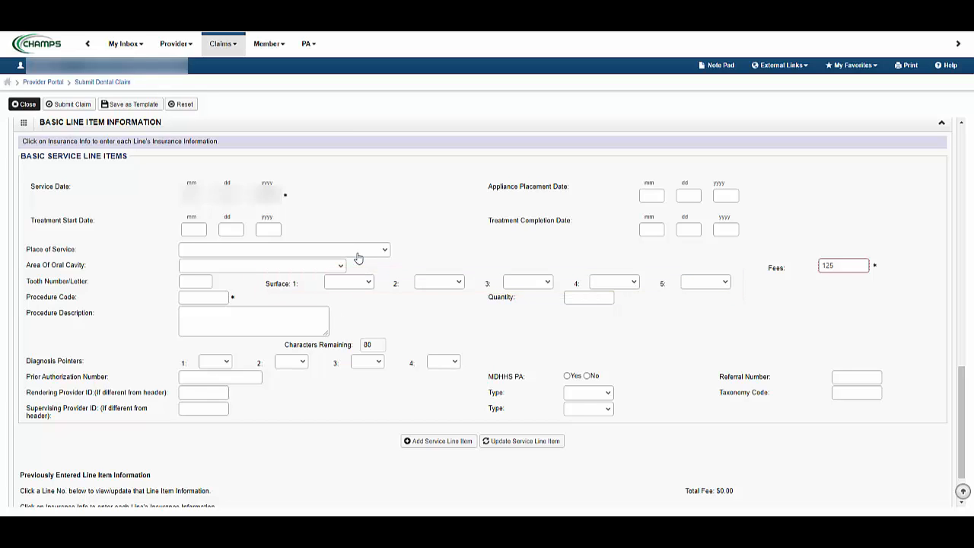
pyautogui.click(190, 296)
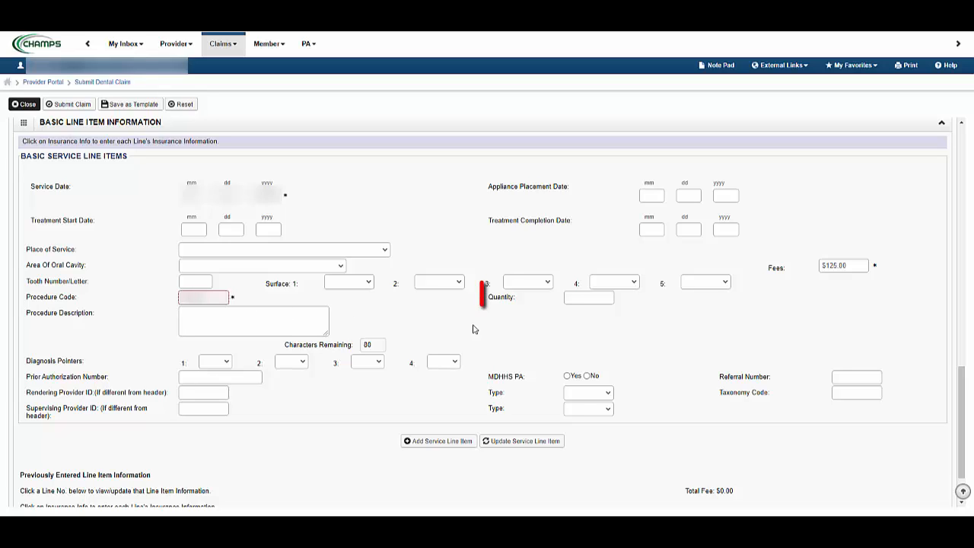
pyautogui.click(578, 297)
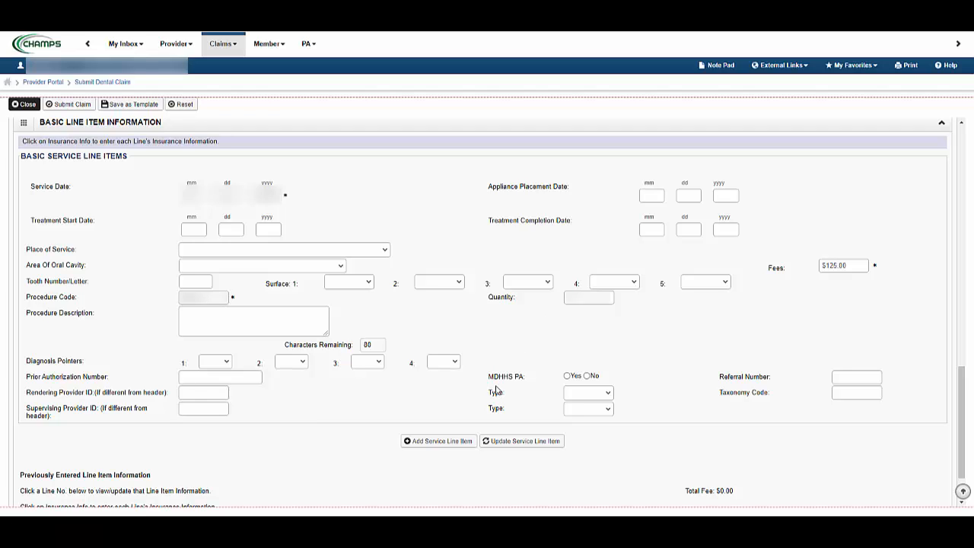
pyautogui.click(450, 442)
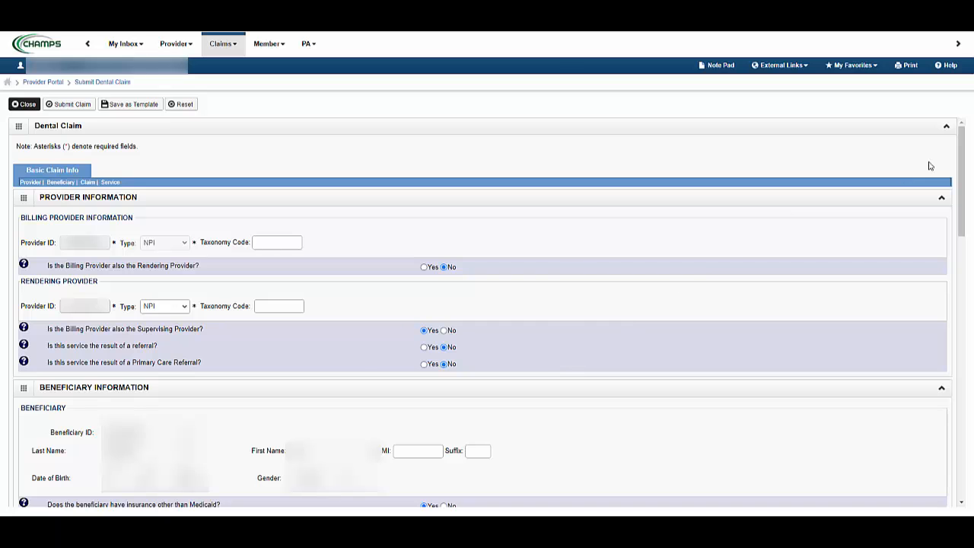
# Open the insurance information for service line 1, report insurance other than Medicaid and choose the primary payer responsibility
pyautogui.moveTo(964, 154); pyautogui.dragTo(945, 446)
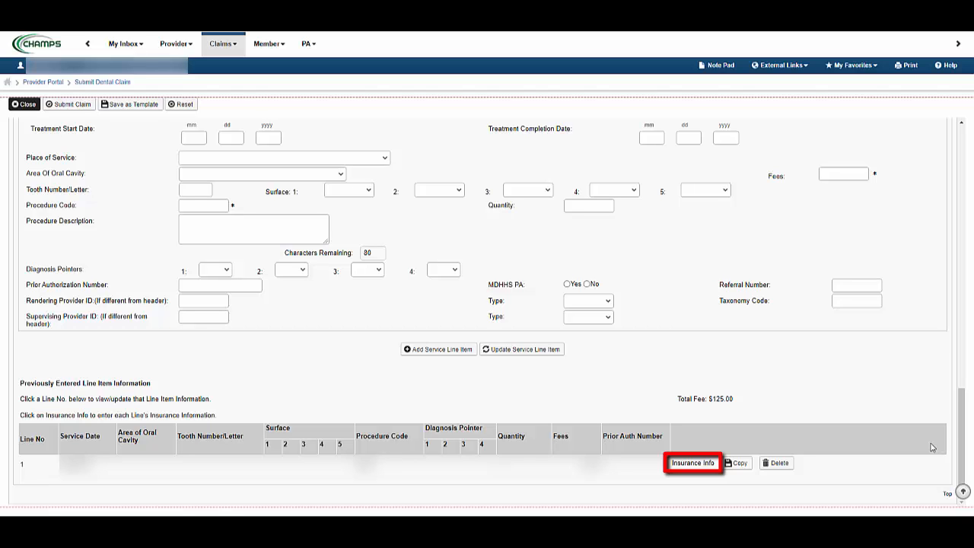
pyautogui.click(695, 465)
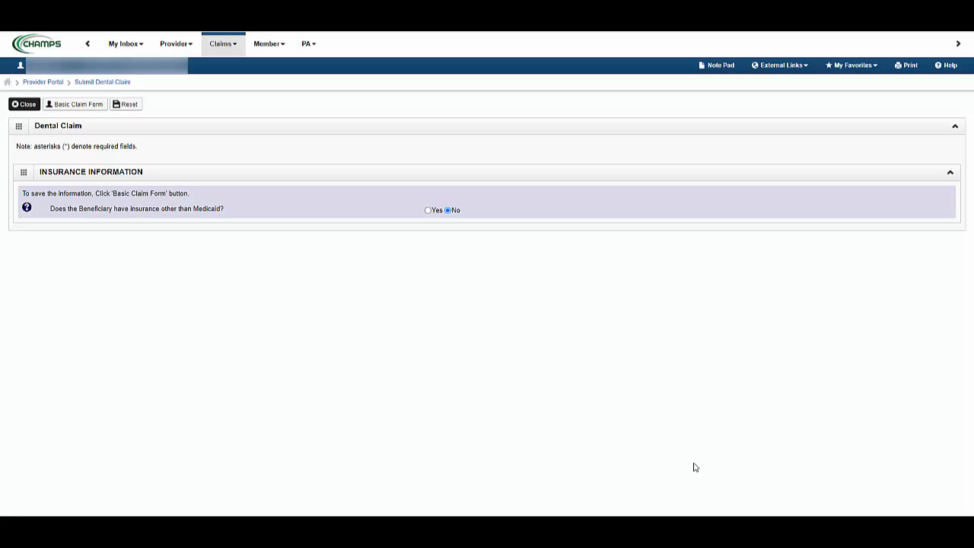
pyautogui.click(428, 211)
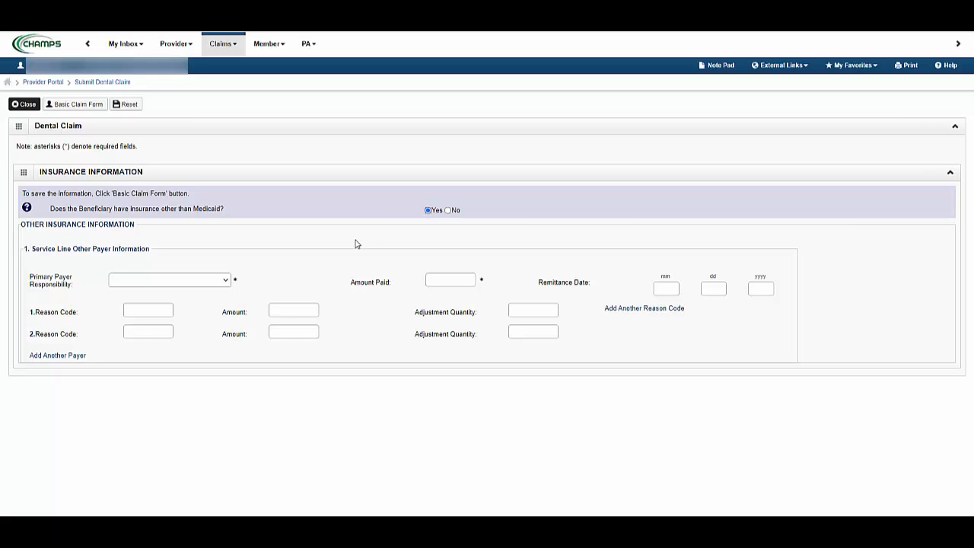
pyautogui.click(229, 281)
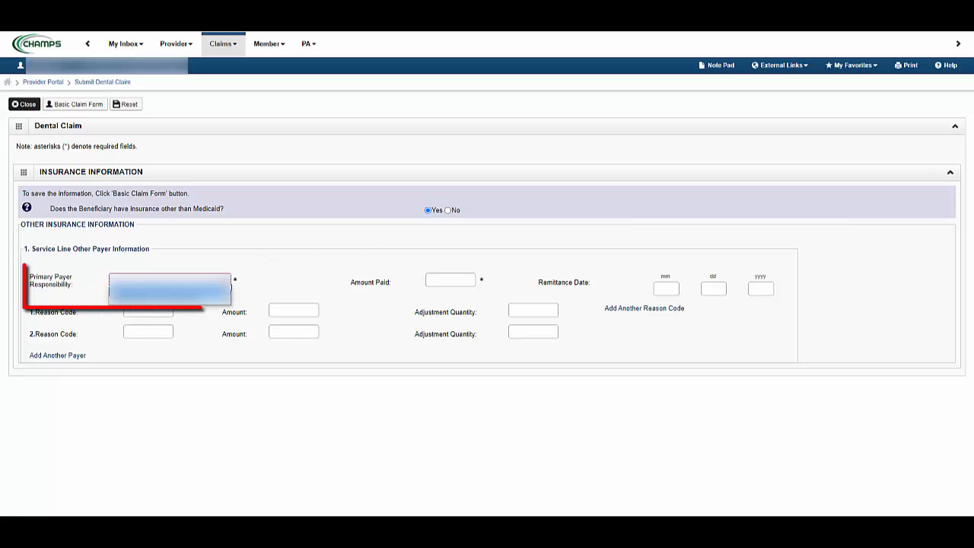
pyautogui.click(212, 303)
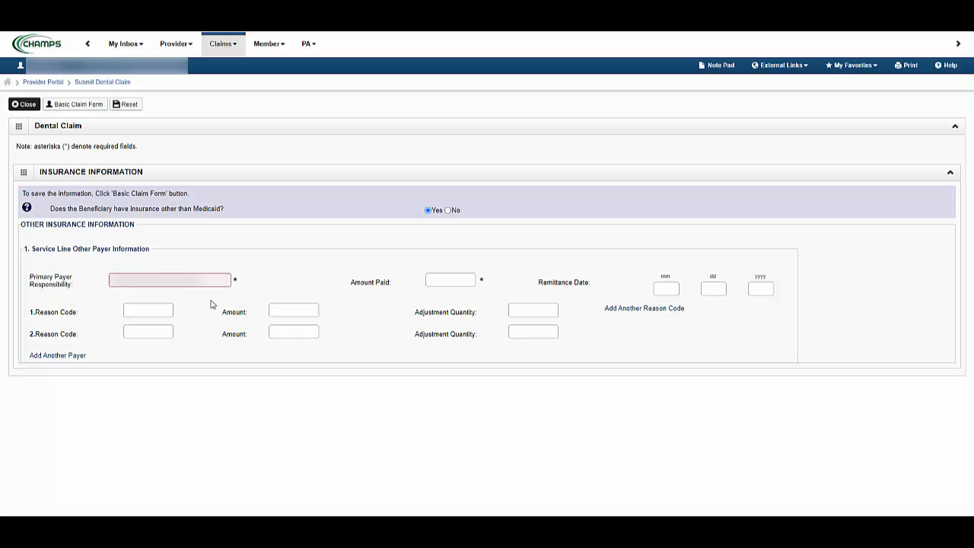
# Set the other payer's Amount Paid to 100 and save the line's insurance information by returning to the basic claim form
pyautogui.click(433, 279)
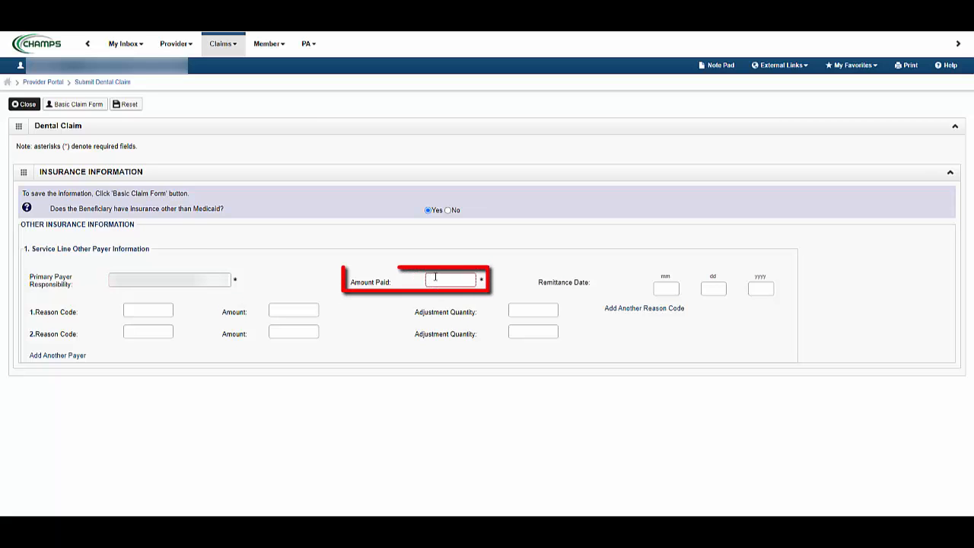
pyautogui.write('100')
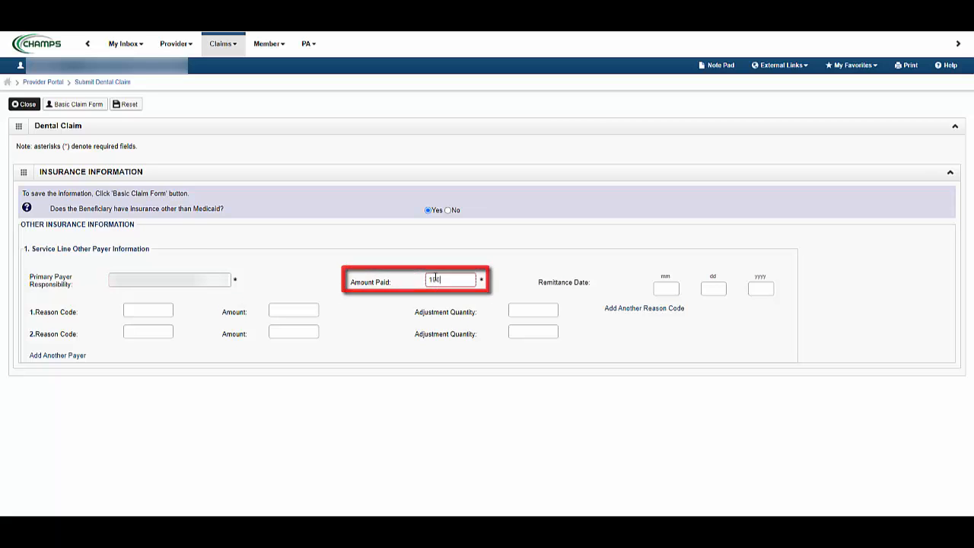
pyautogui.click(447, 267)
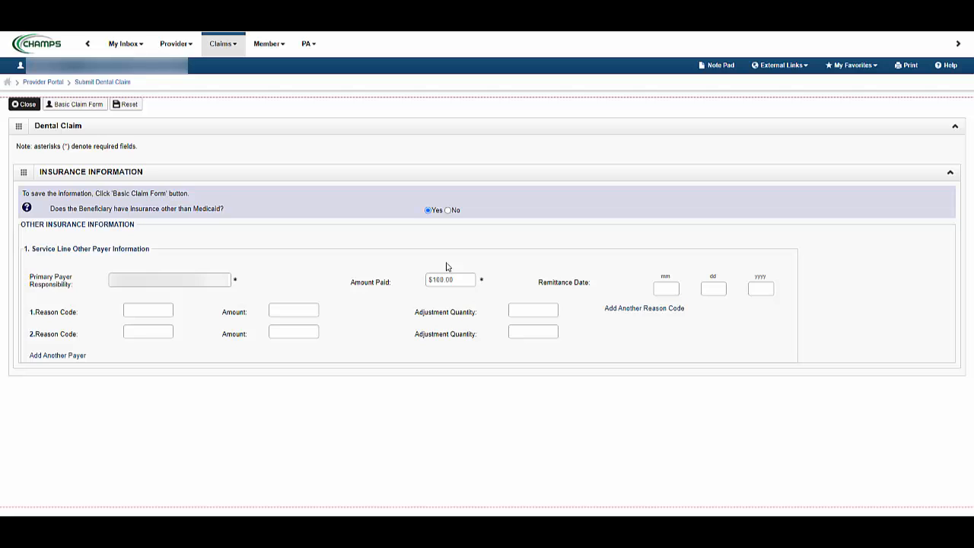
pyautogui.click(97, 108)
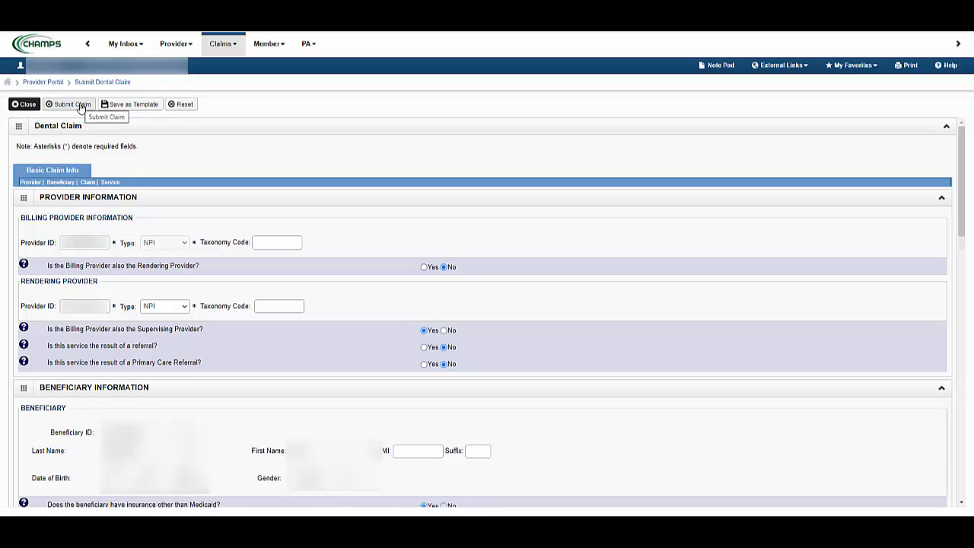
# Submit the dental claim, view the submitted claim details and close both the details and the claim form
pyautogui.click(81, 107)
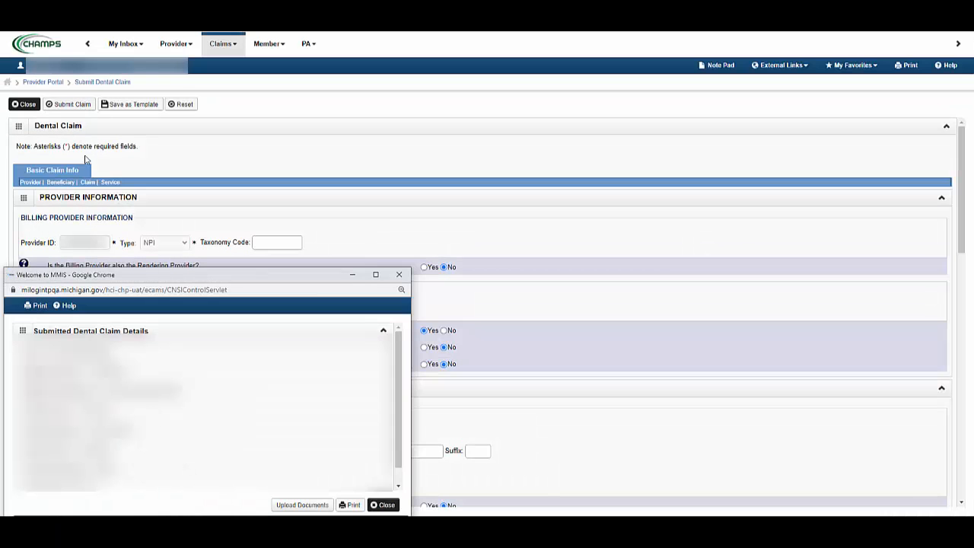
pyautogui.moveTo(124, 275); pyautogui.dragTo(227, 215)
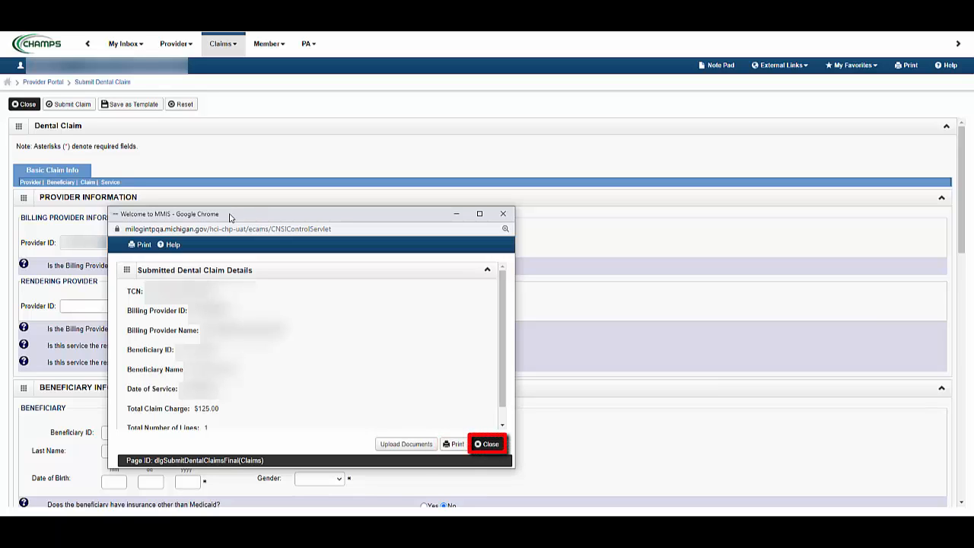
pyautogui.click(489, 445)
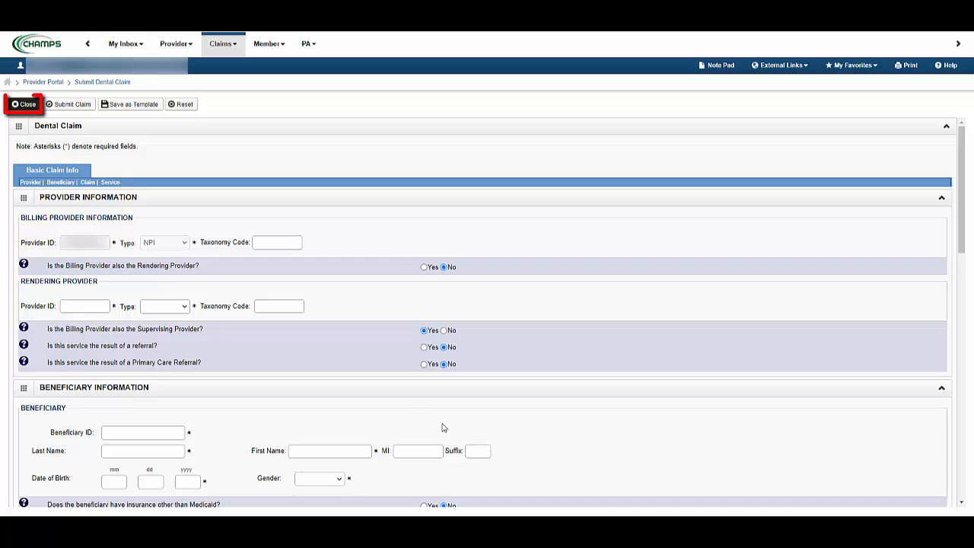
pyautogui.click(34, 107)
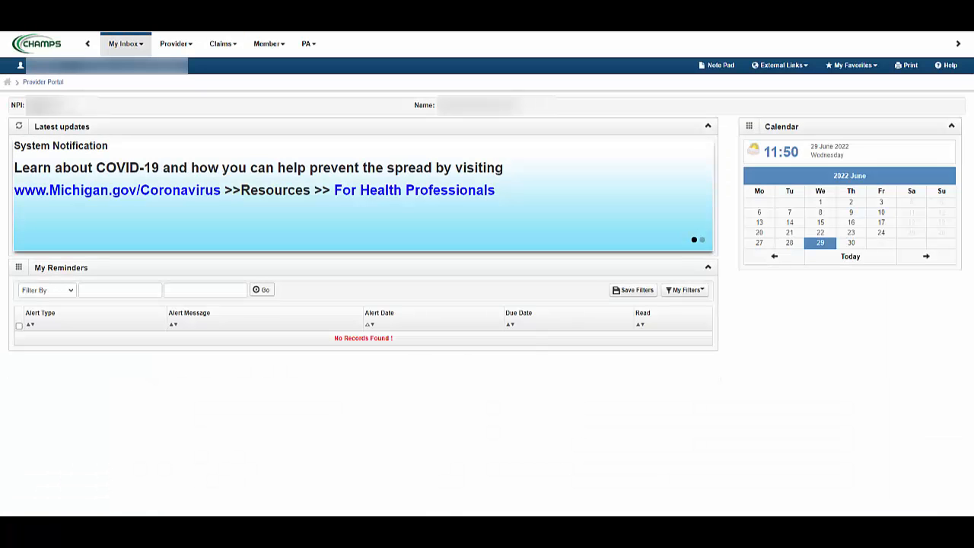